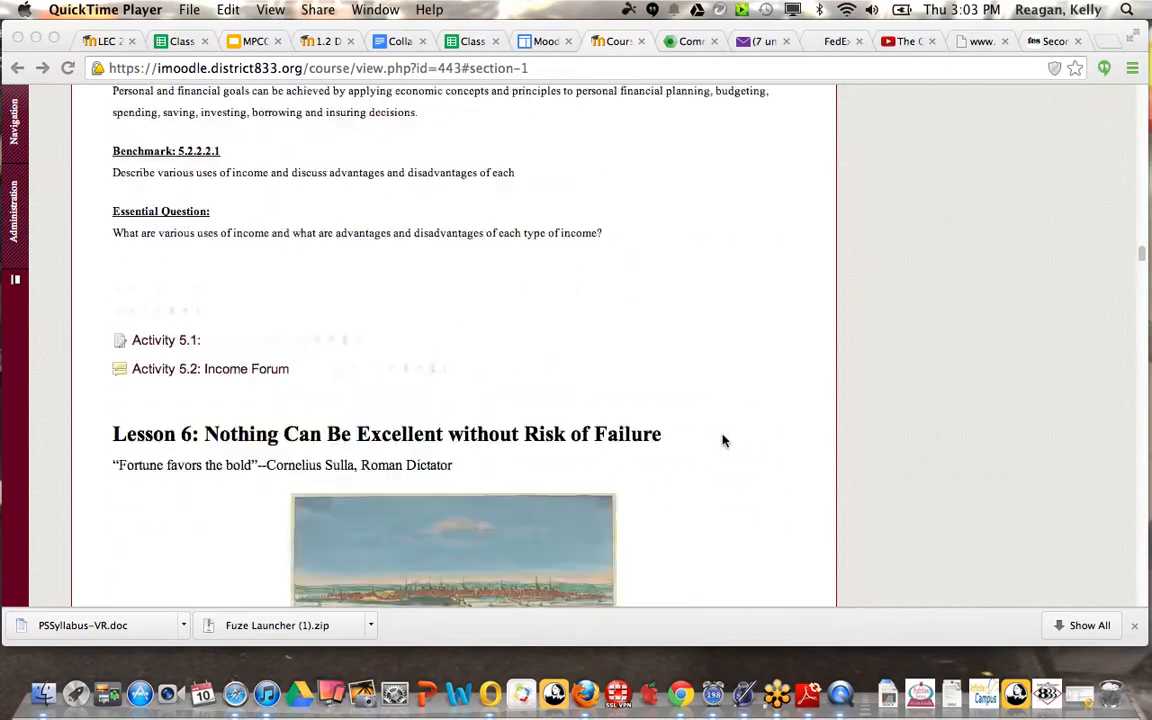
scroll(724, 441, up, 6)
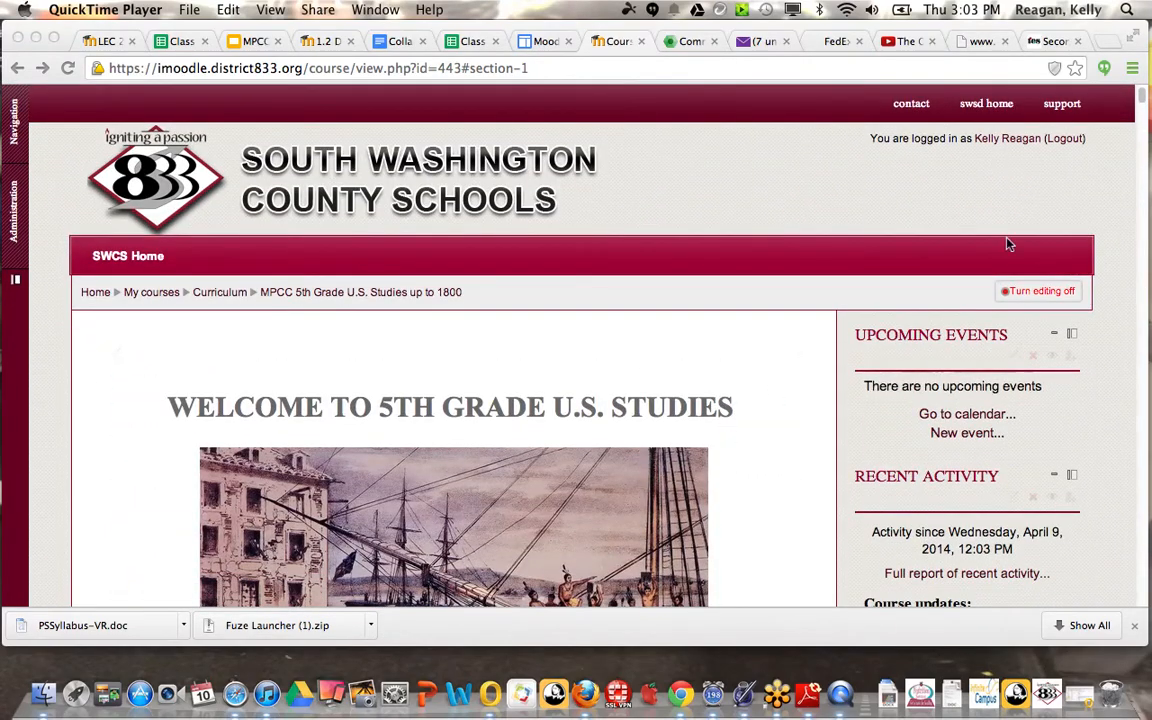
Step: Open the chooser for adding an activity or resource at the end of Unit 2, below the Final Assessment Rubric
scroll(1008, 244, down, 20)
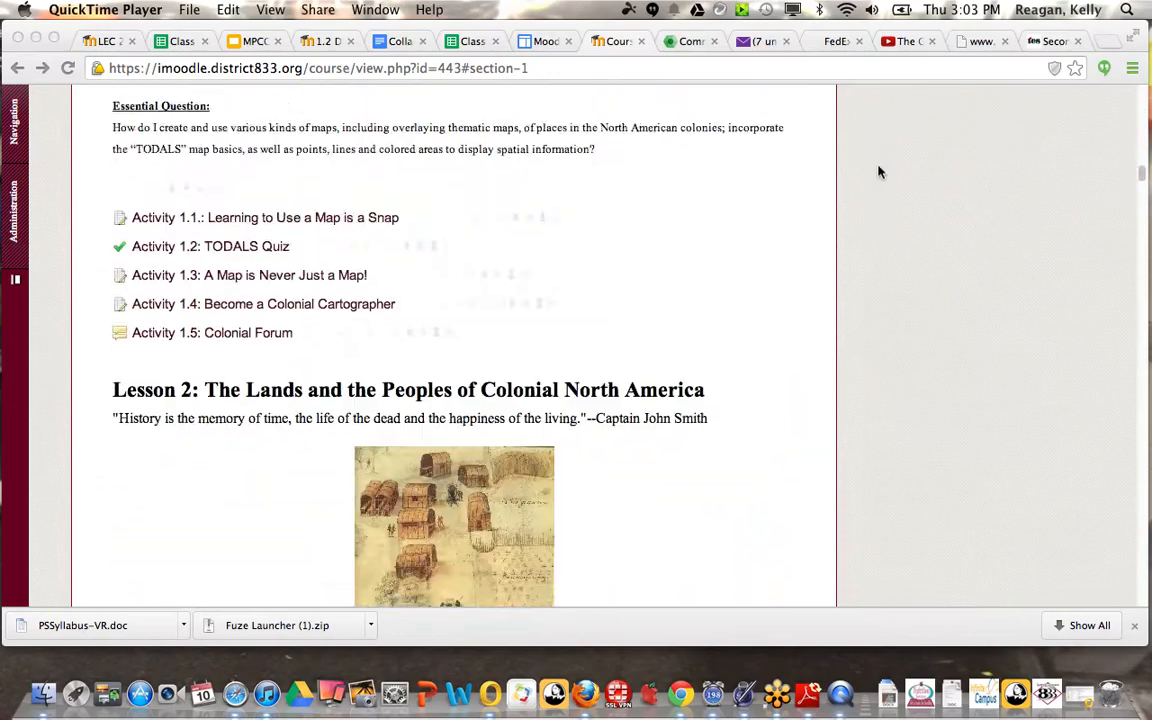
scroll(879, 172, down, 20)
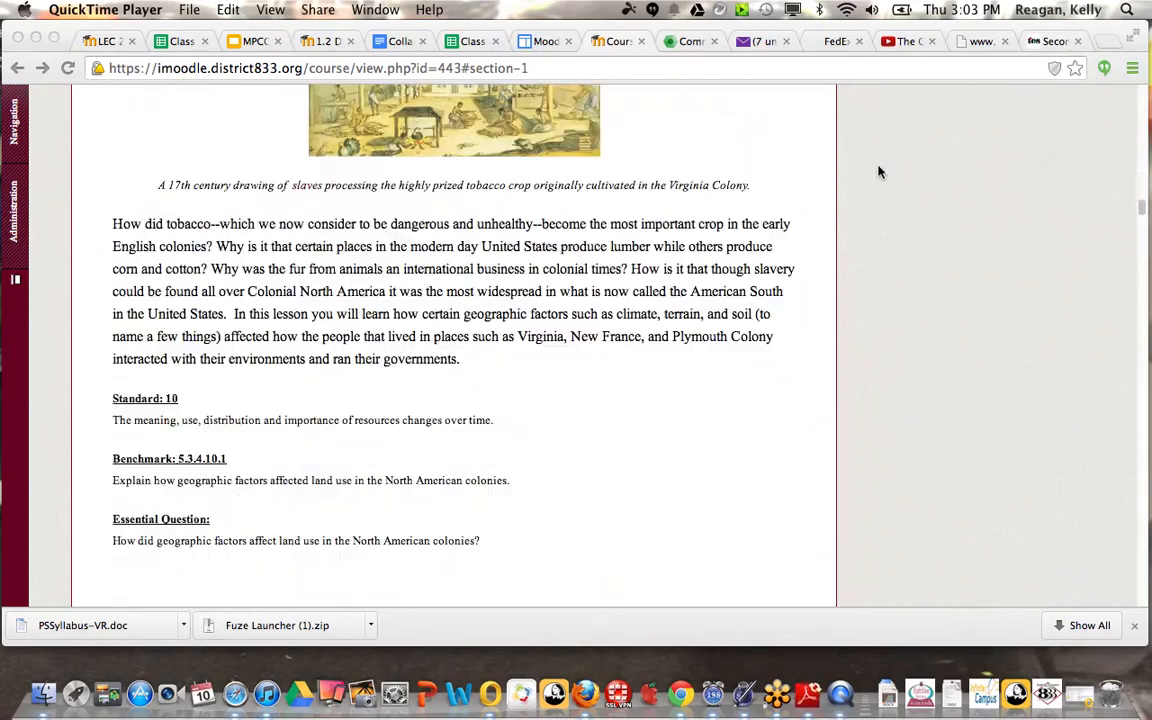
scroll(879, 172, down, 20)
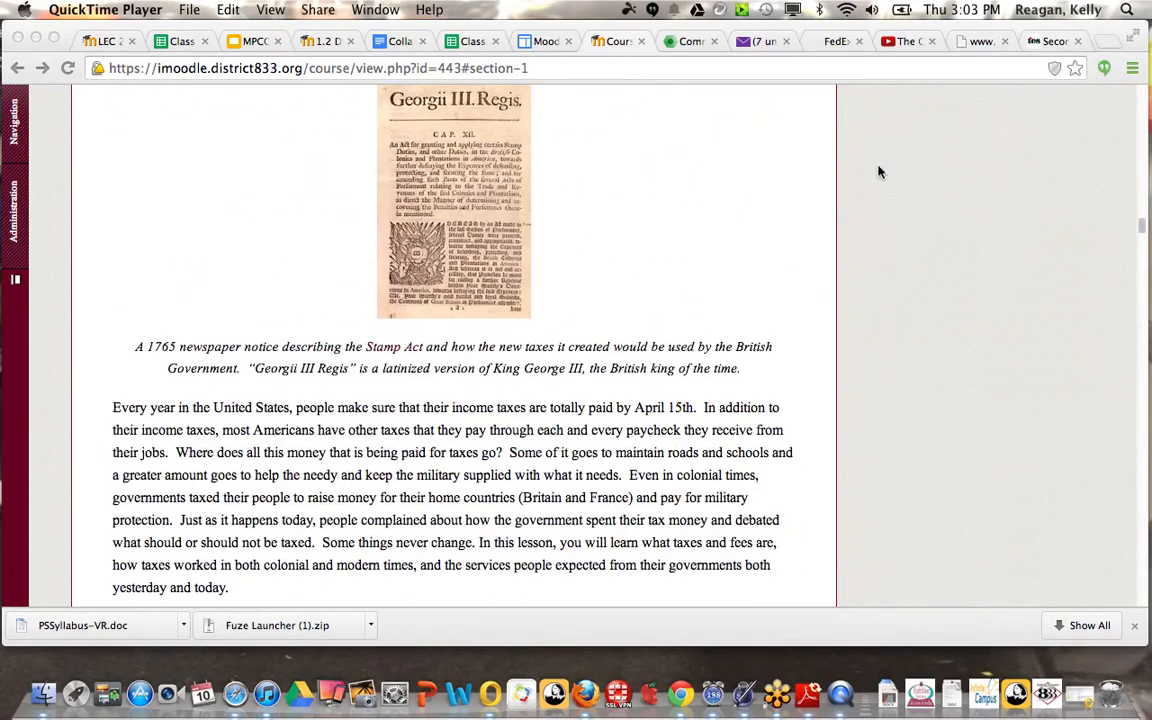
scroll(879, 172, down, 20)
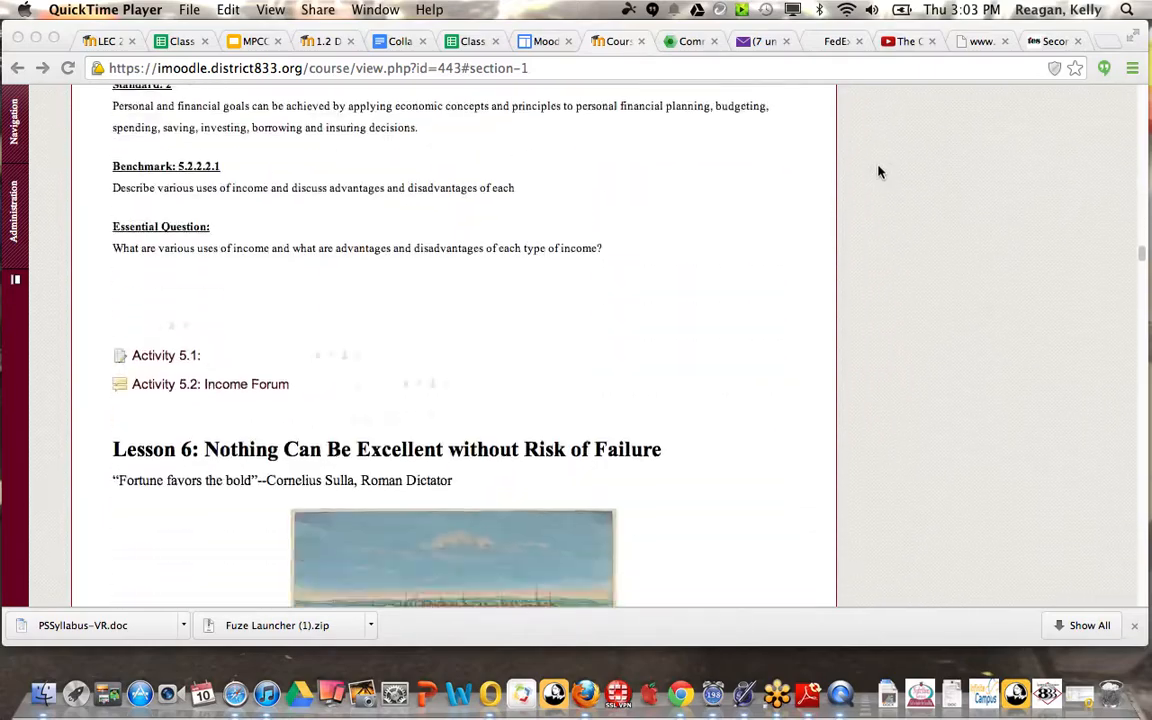
scroll(879, 172, down, 20)
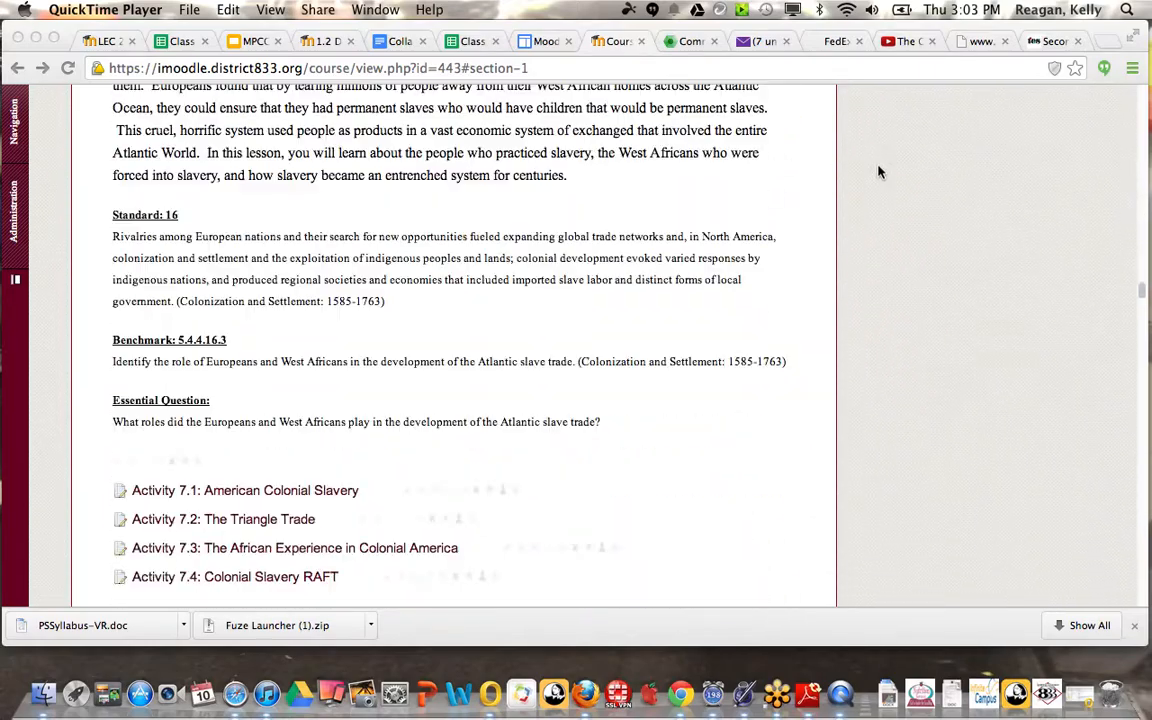
scroll(879, 172, down, 20)
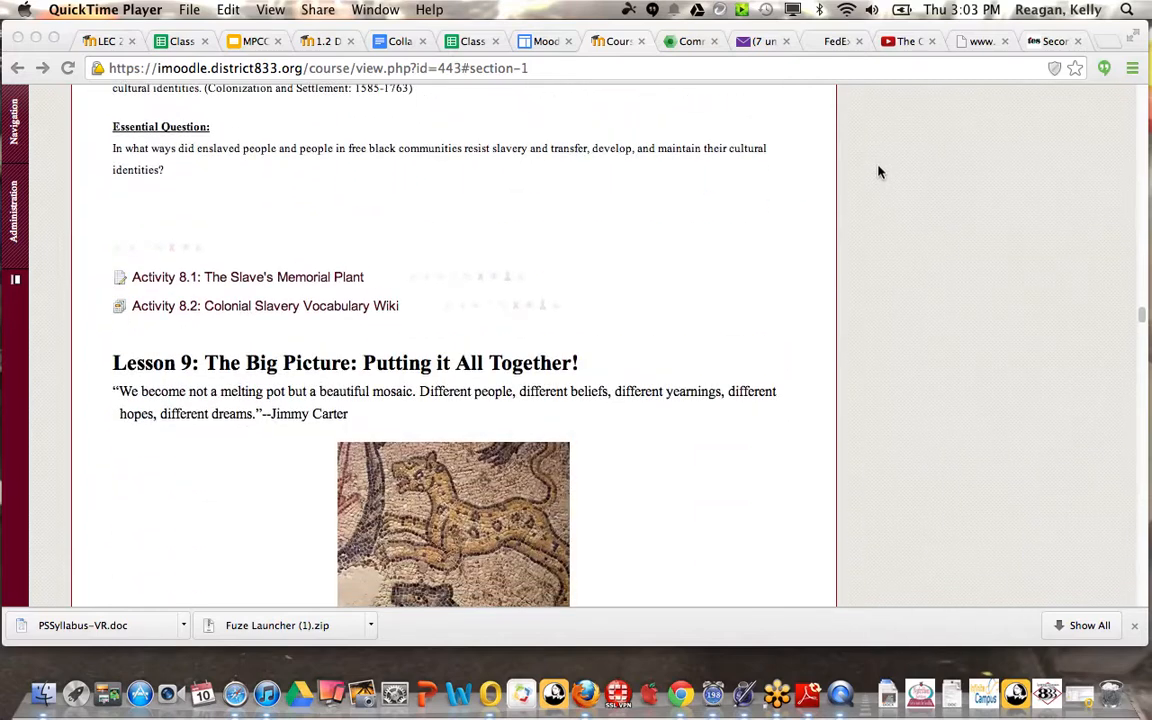
scroll(879, 172, down, 20)
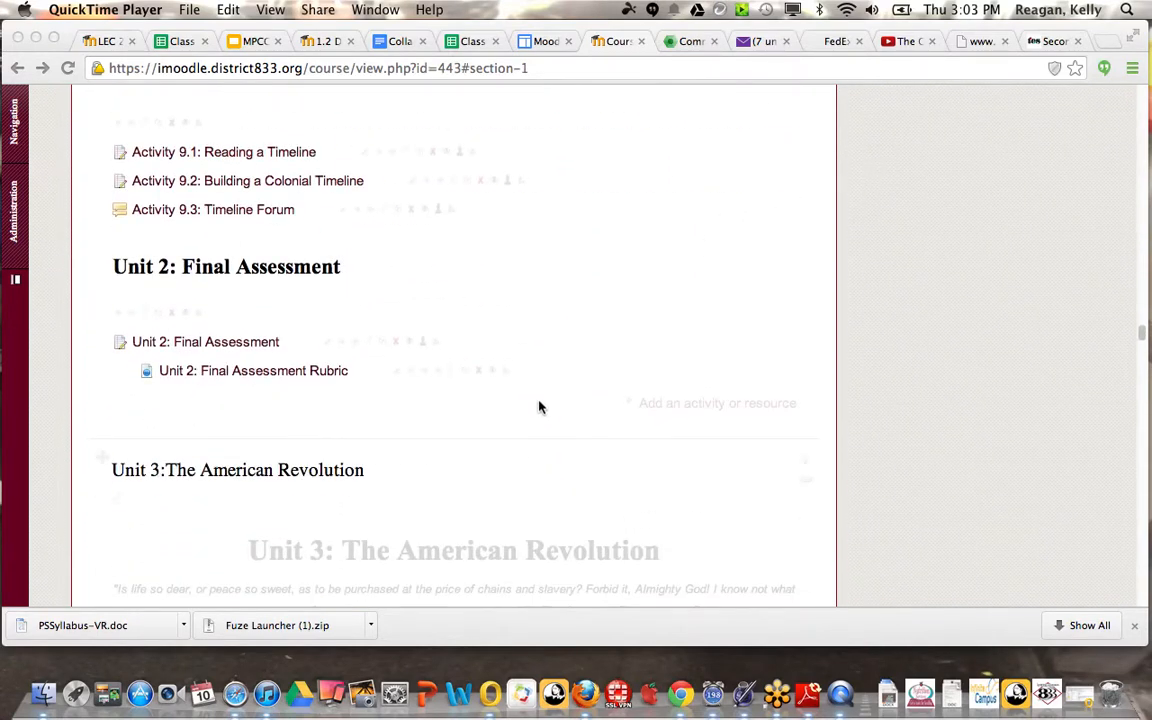
click(671, 409)
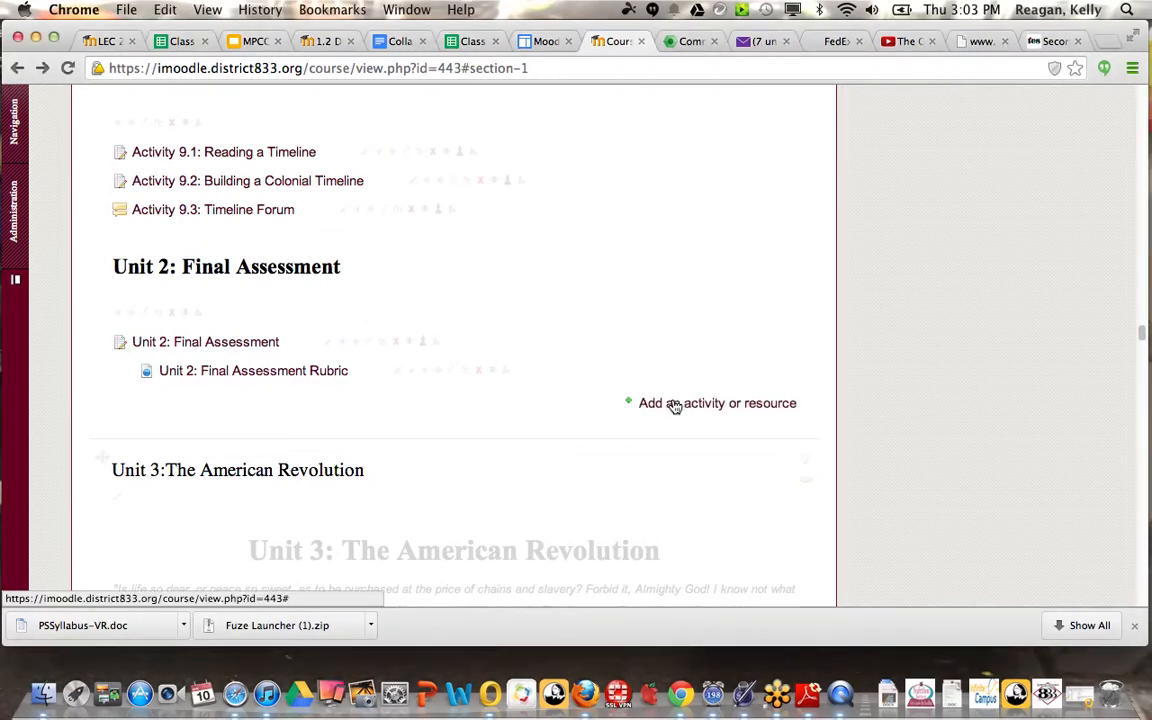
click(674, 406)
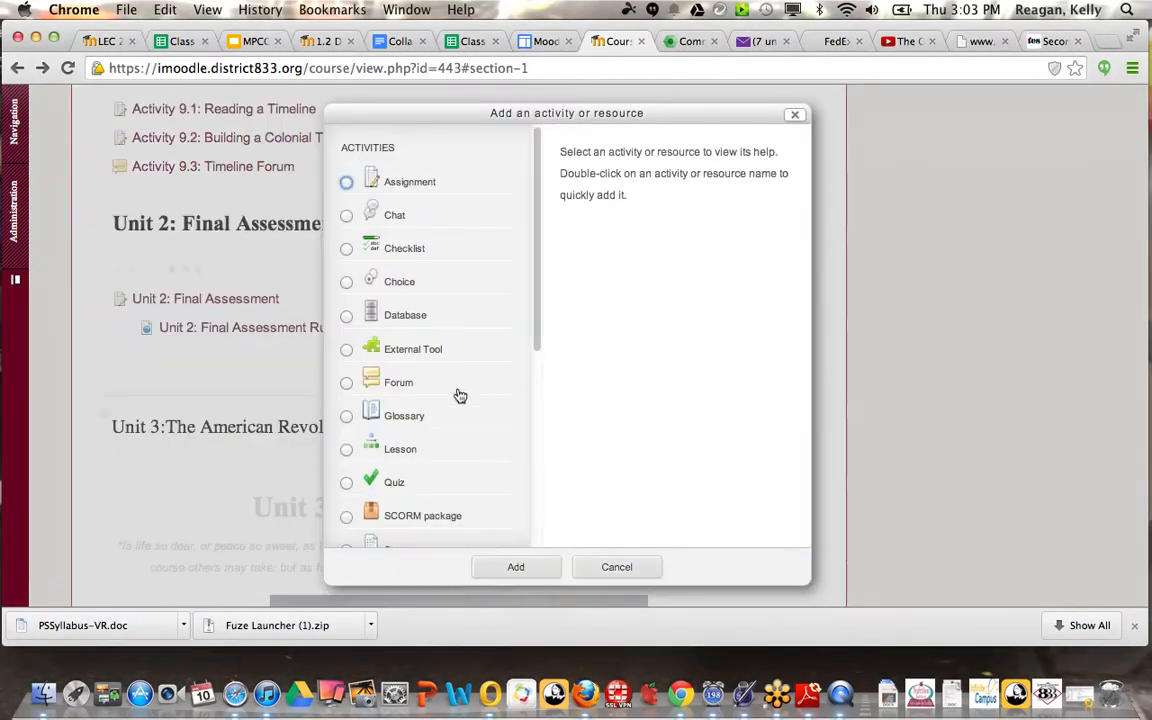
Step: Choose Checklist as the activity type and start adding it to Unit 2: North American Colonization
scroll(460, 396, down, 2)
scroll(460, 396, down, 5)
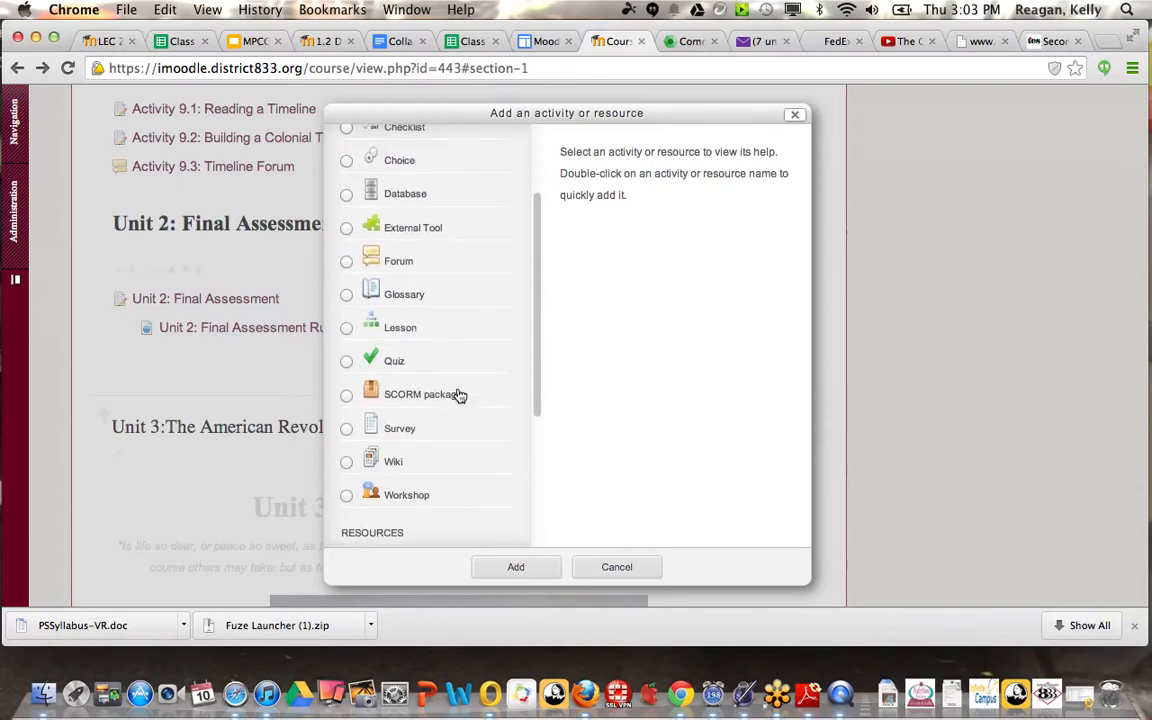
scroll(460, 396, up, 5)
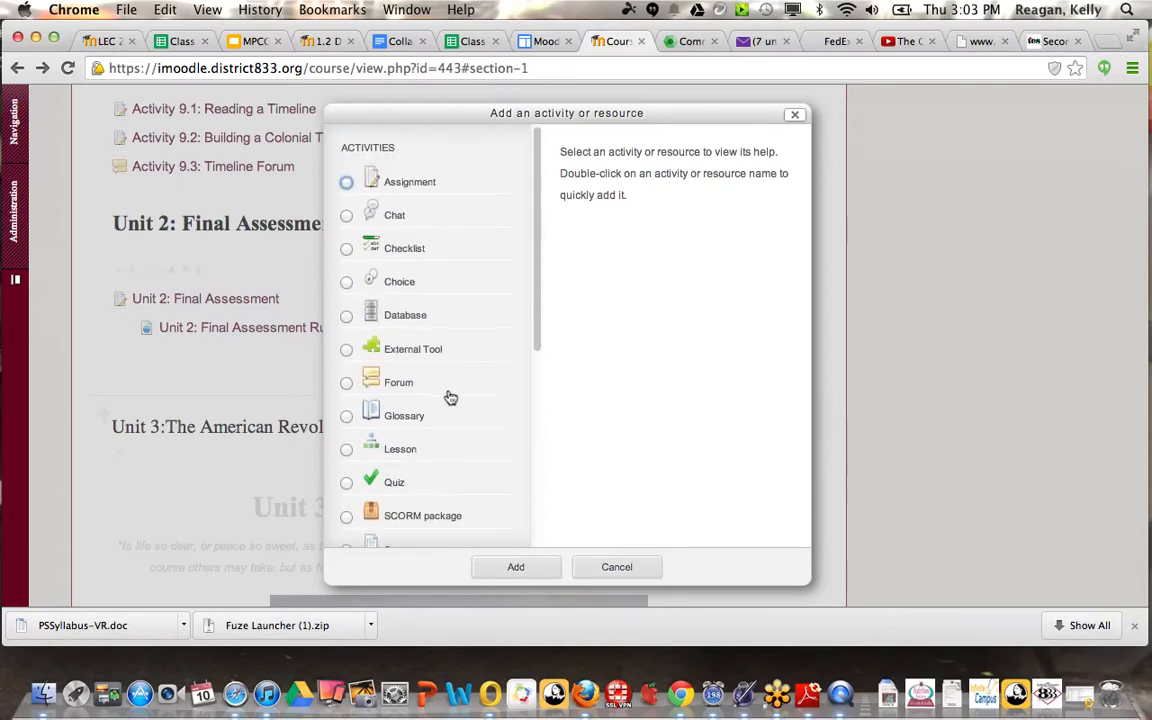
click(346, 248)
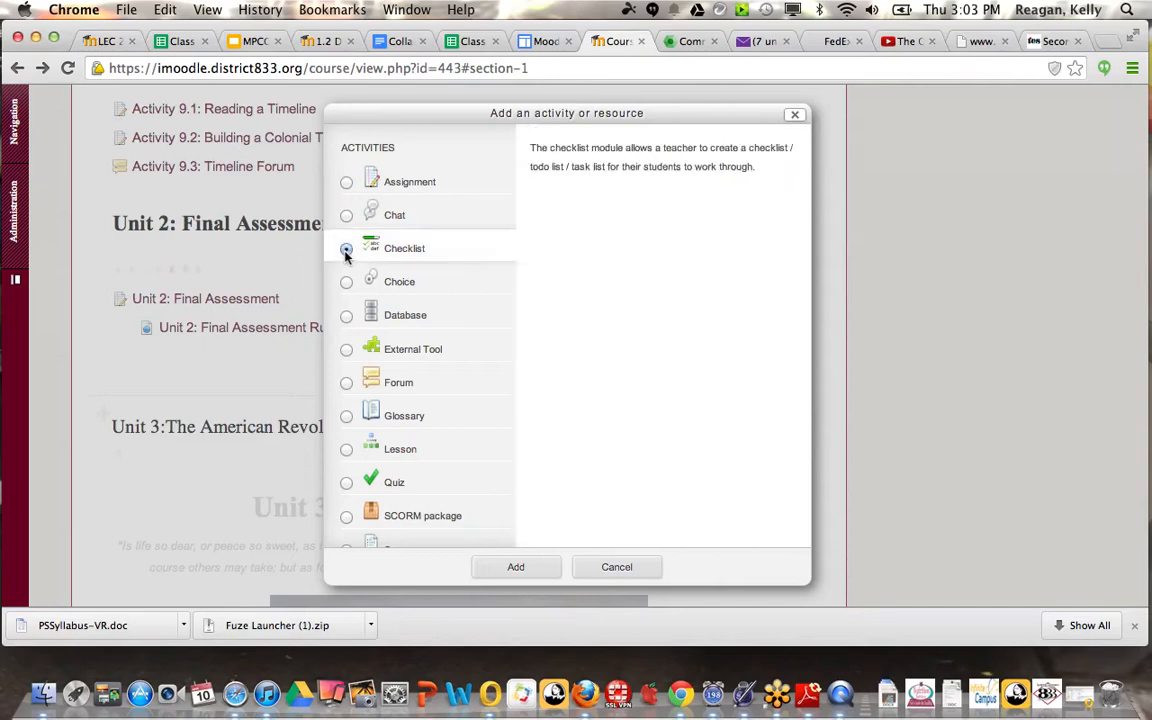
click(509, 567)
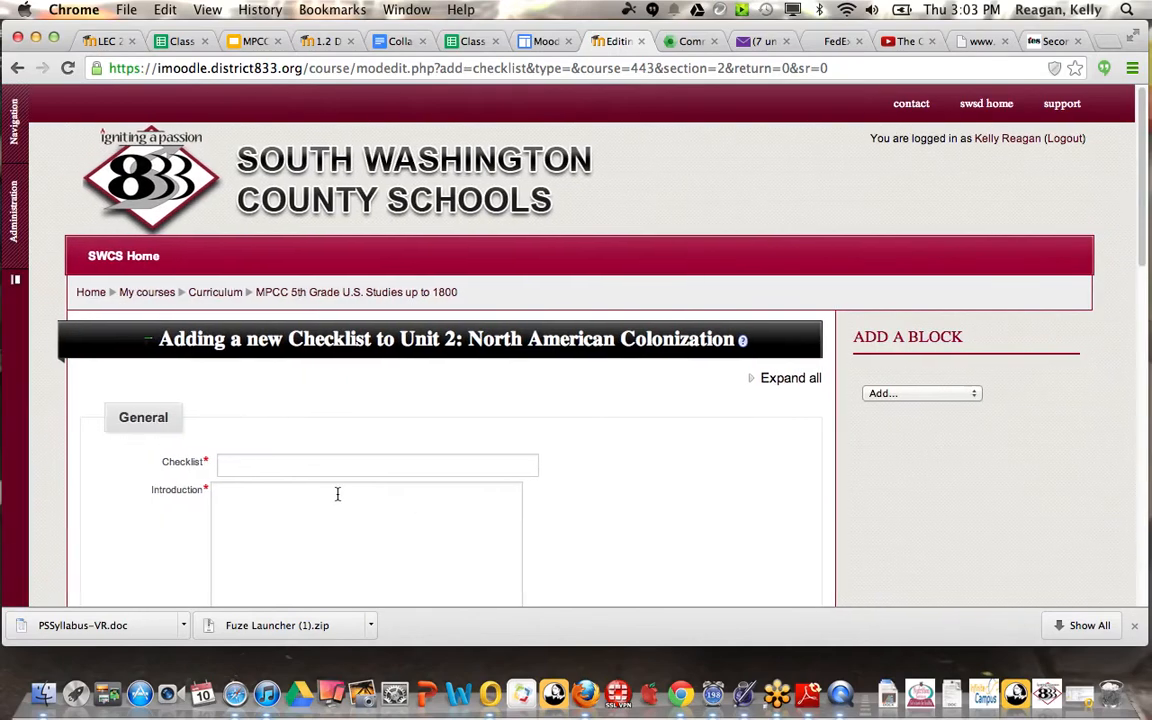
Step: Name the new checklist "Unit One Lesson One Checklist"
click(255, 466)
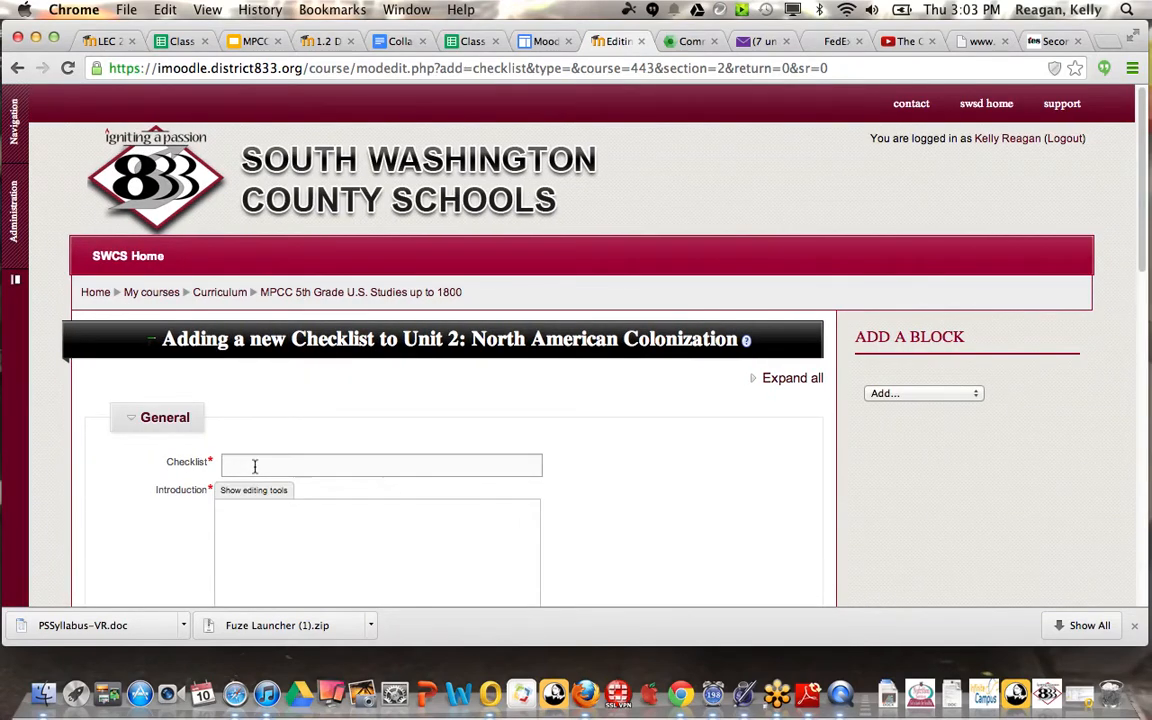
text(Lesson One Checklist)
Step: Write the introduction "Students must complete all activities in lesson one prior to moving on to lesson two."
scroll(224, 532, down, 1)
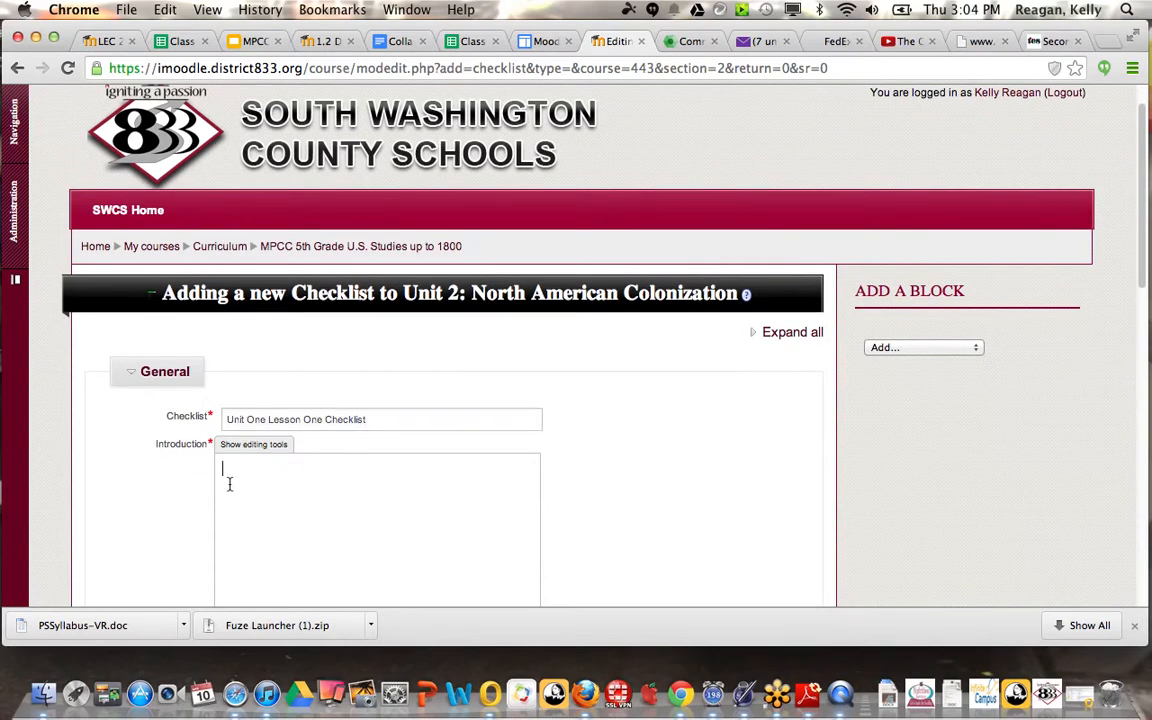
click(229, 484)
text(STud)
text(dents me)
text(st complete)
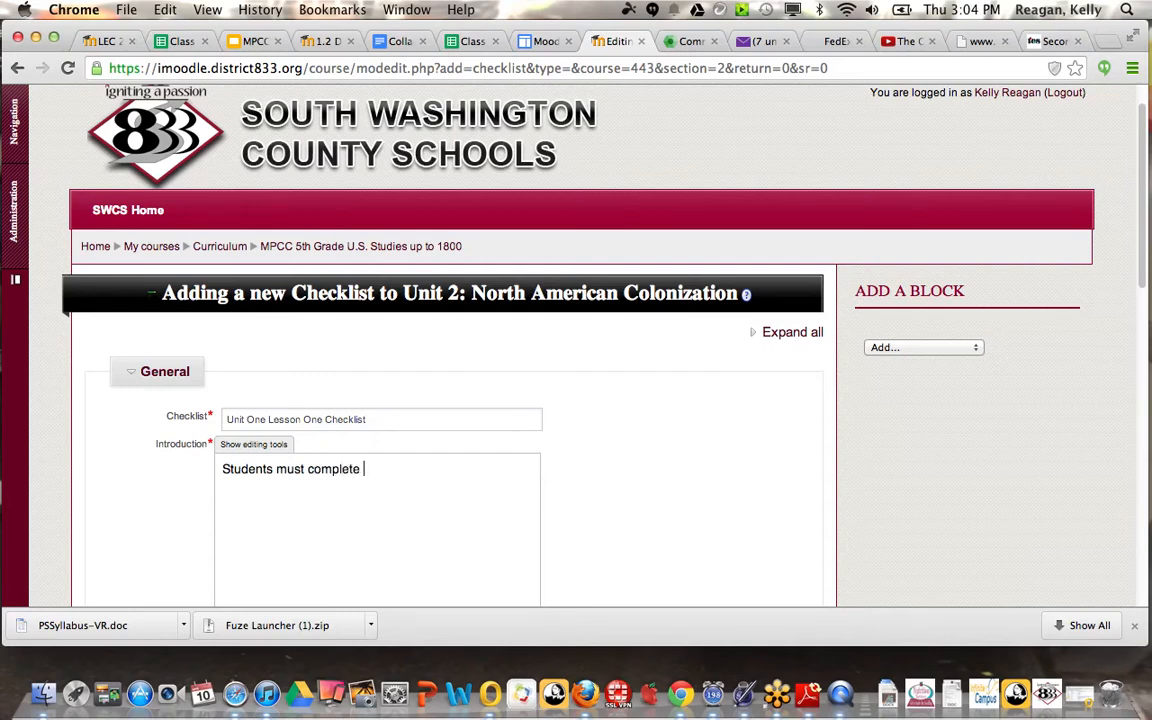
text( all activities in le)
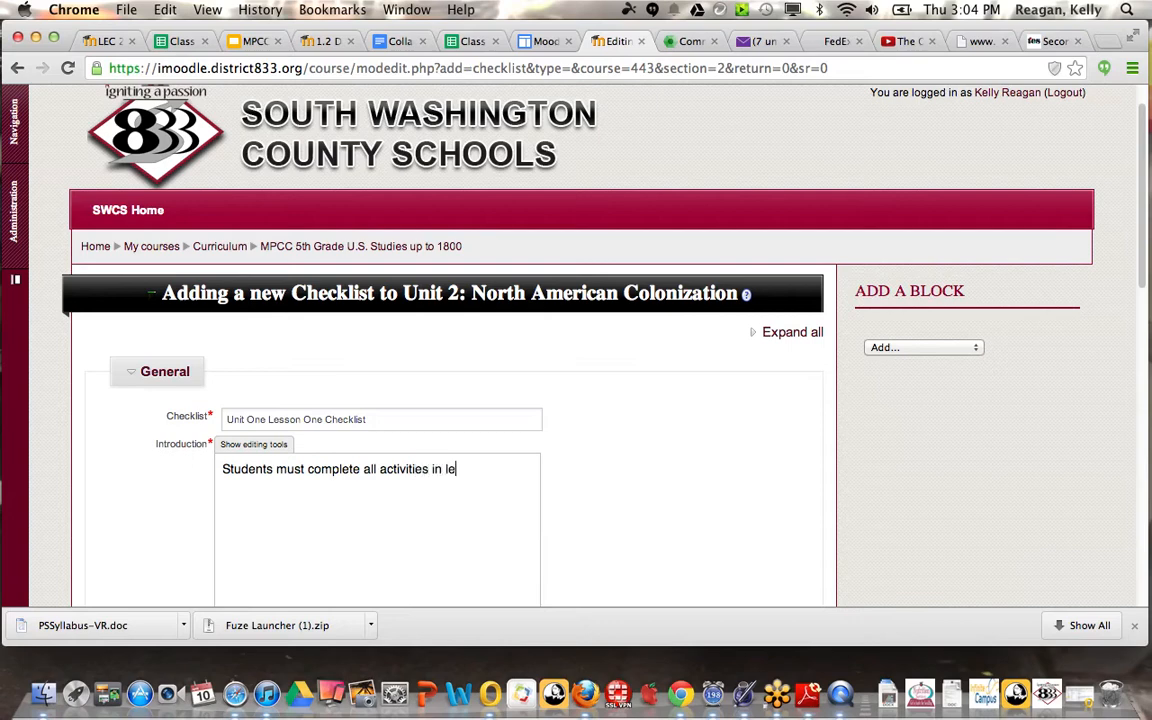
text(sson one prior to moving o)
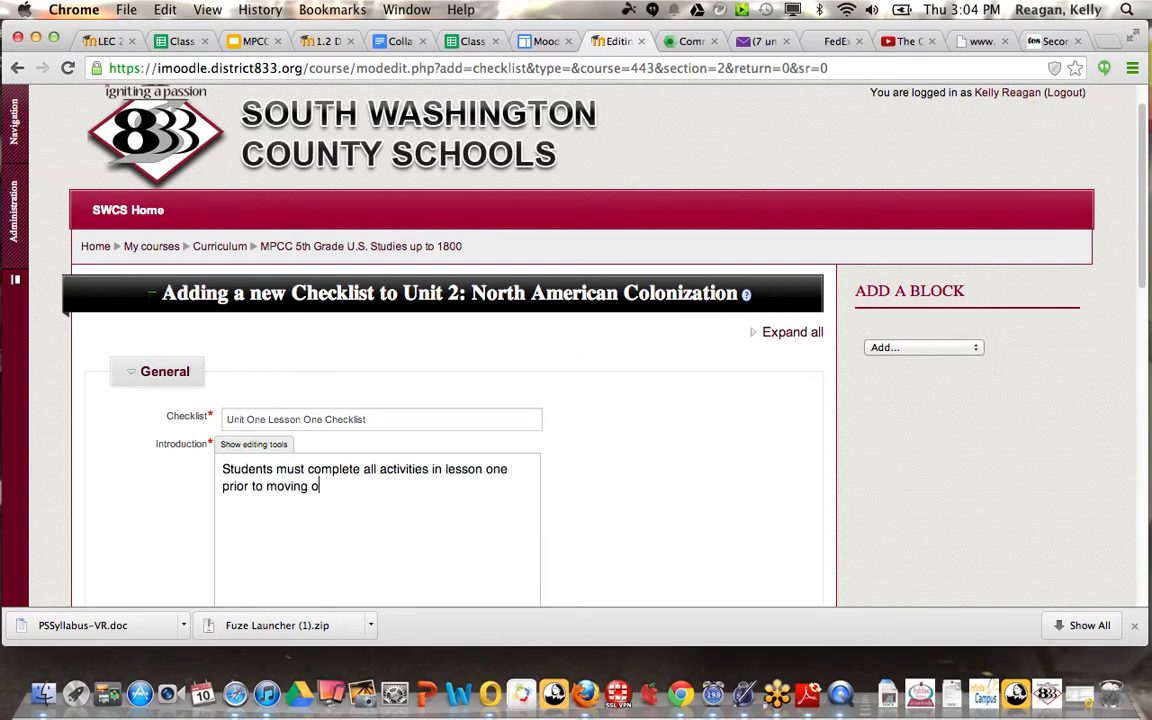
text(n to lesson two.)
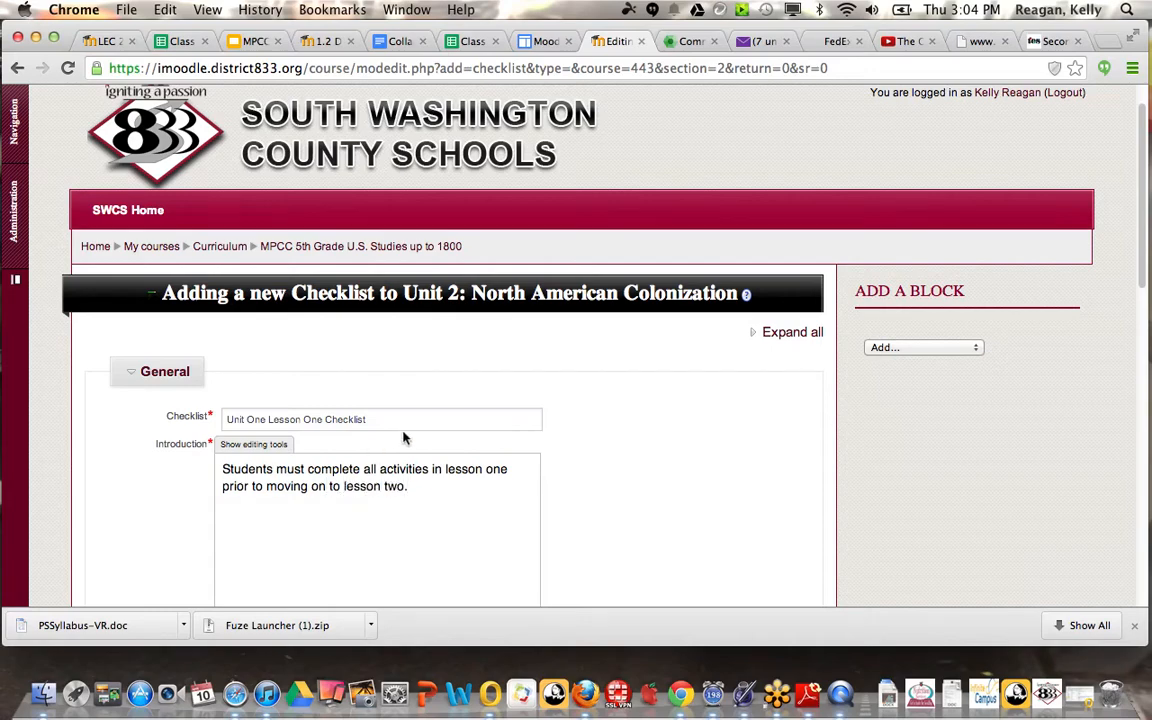
Step: Enable displaying the description on the course page and review the choices for who updates the checklist
scroll(594, 484, down, 8)
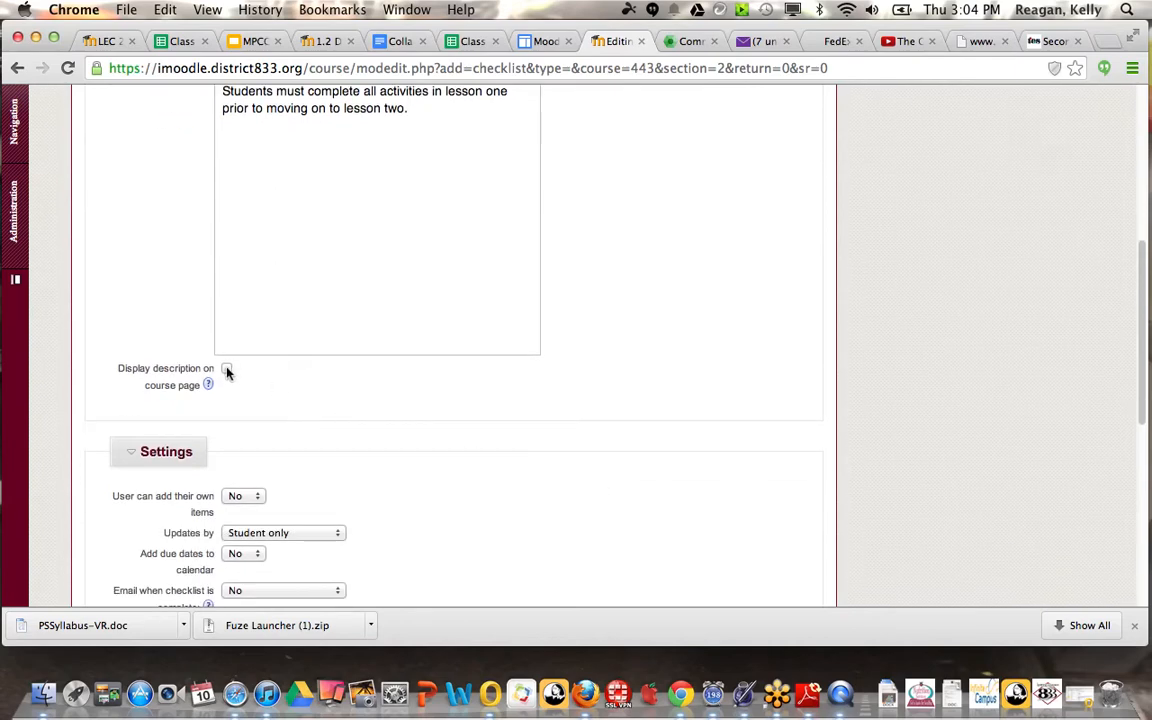
scroll(540, 414, down, 4)
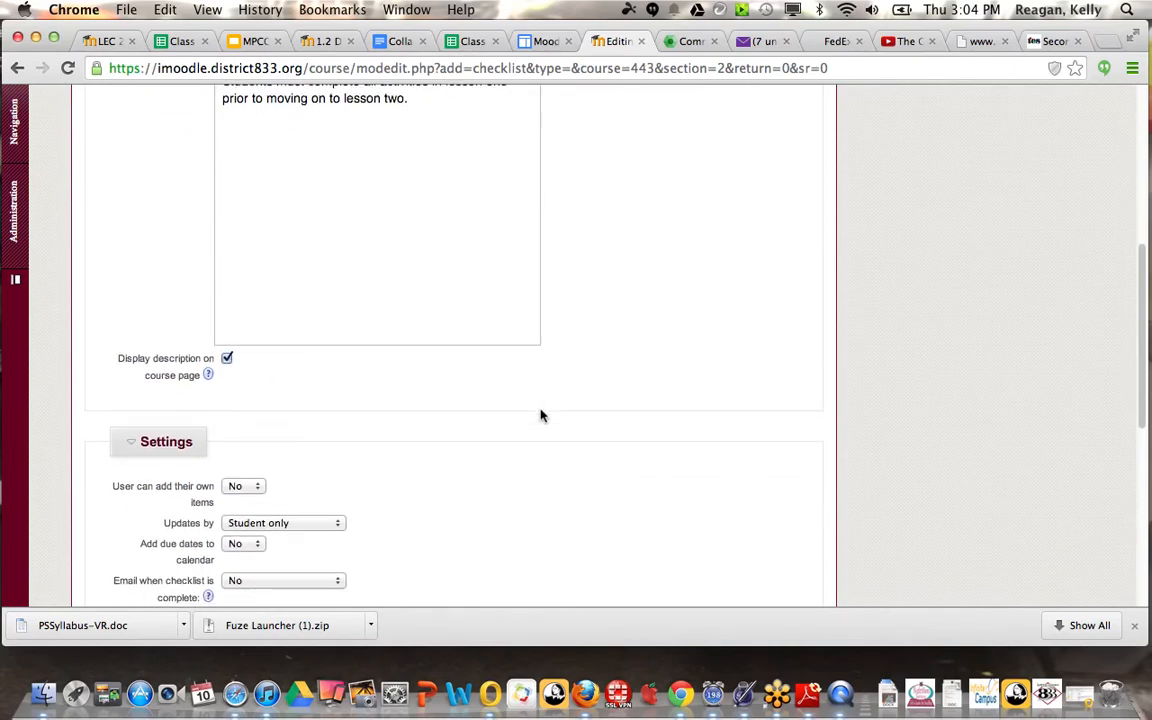
scroll(540, 416, down, 2)
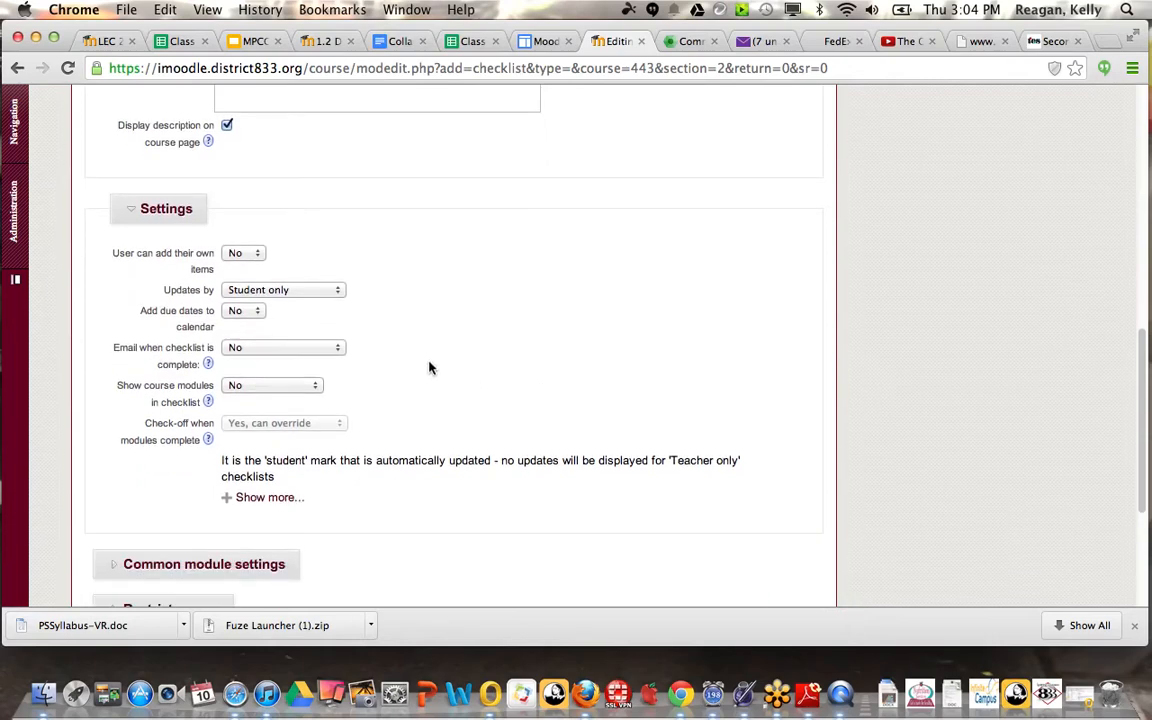
click(339, 292)
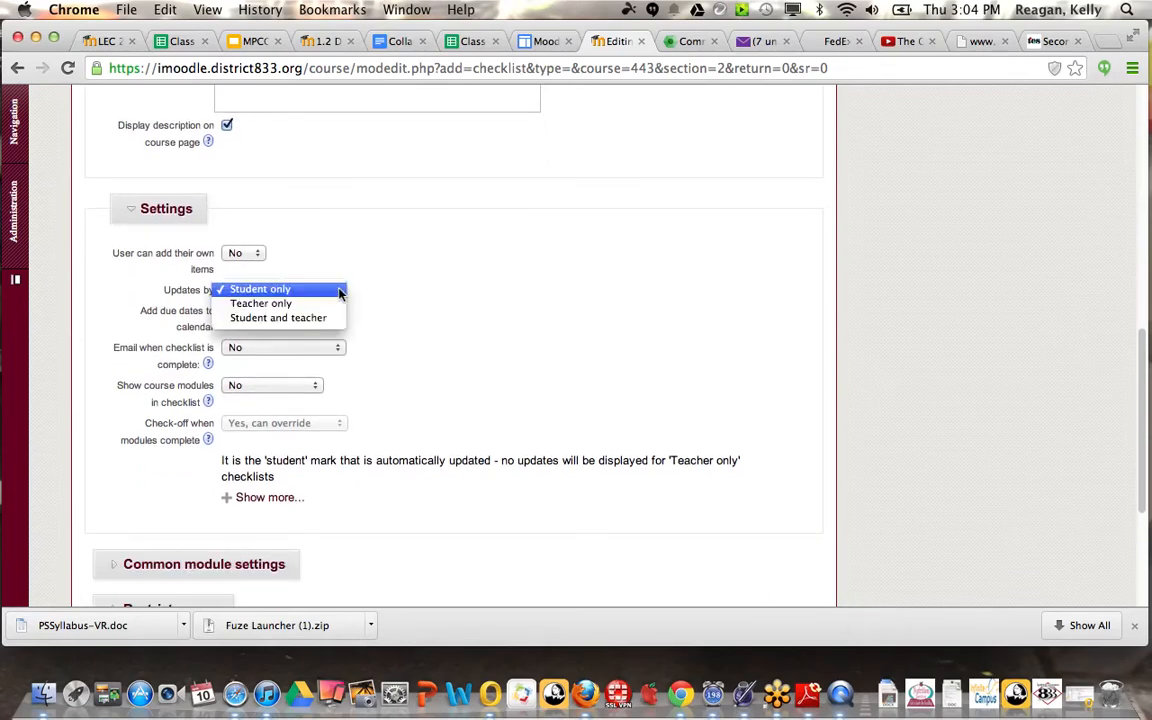
click(451, 338)
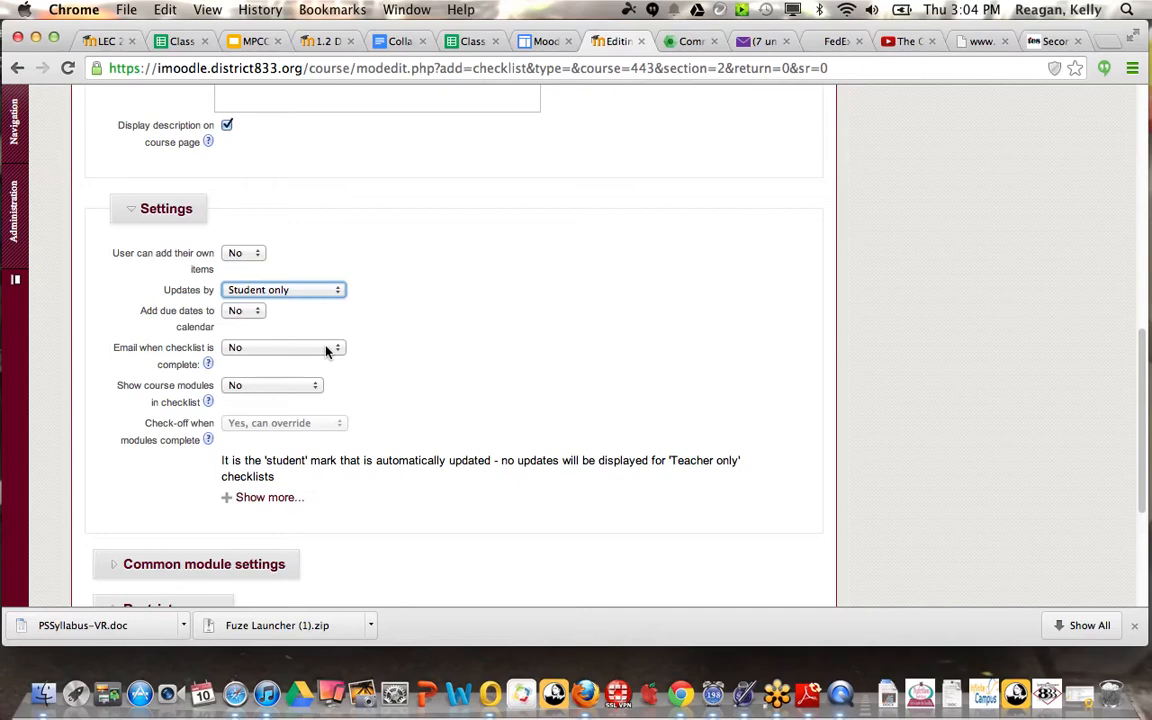
Step: Save the new checklist and return to the course page
scroll(459, 363, down, 3)
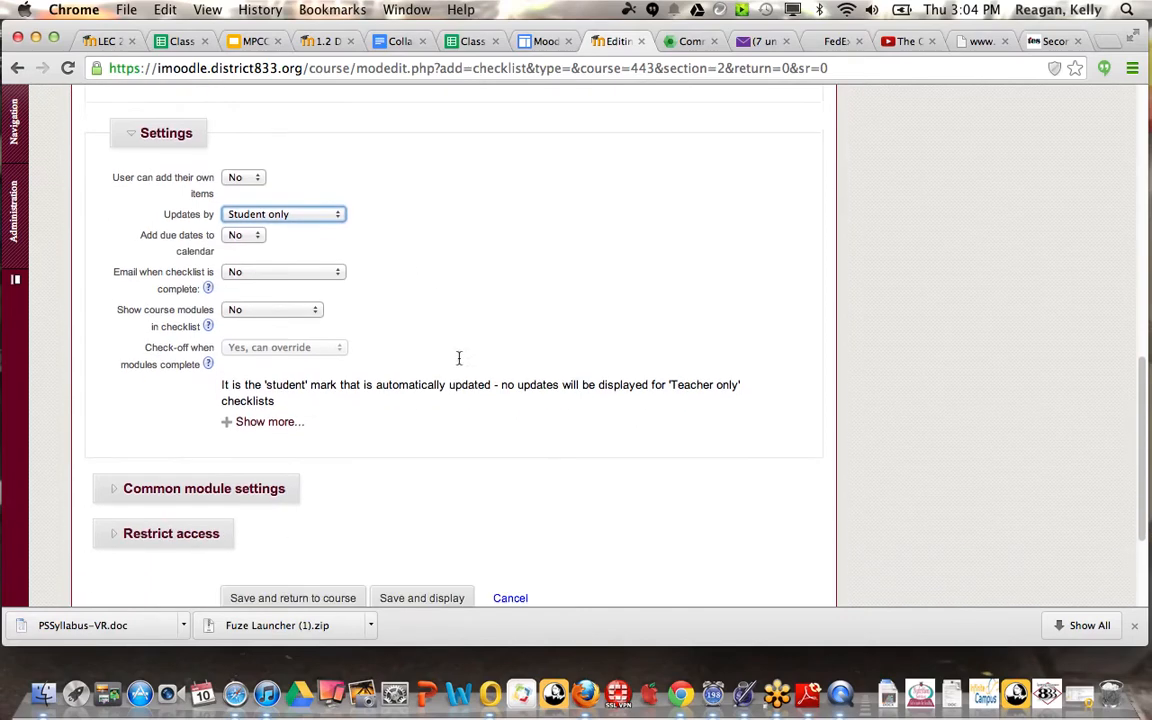
scroll(459, 363, down, 2)
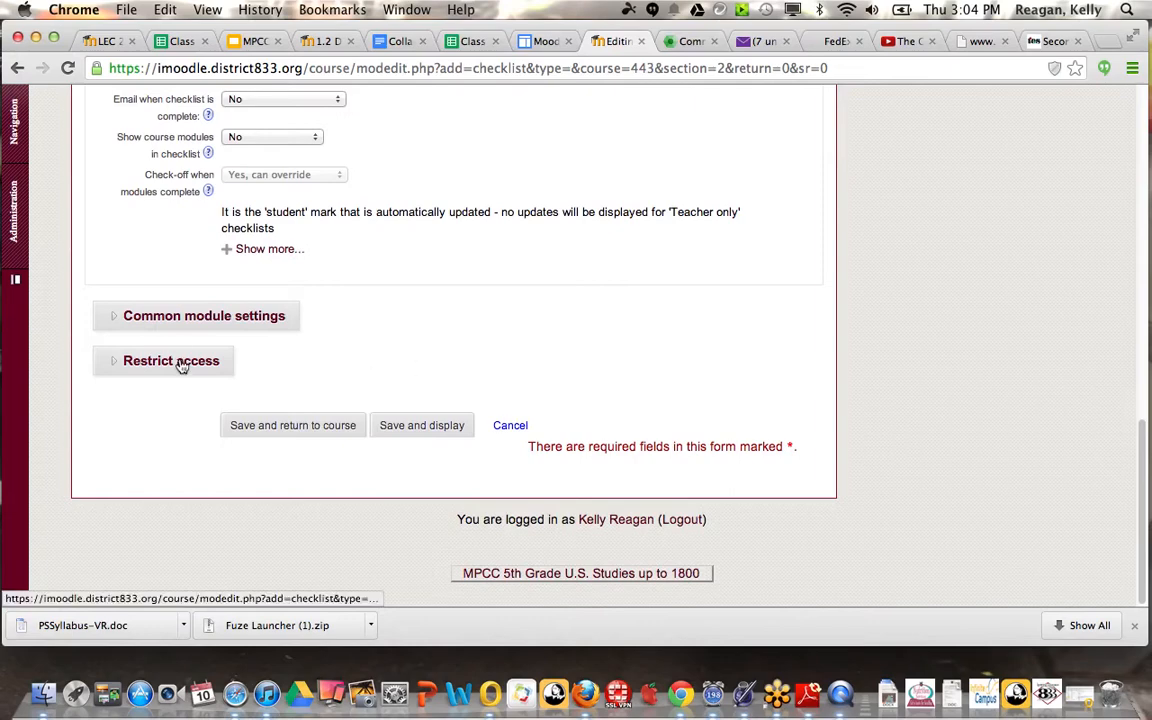
click(304, 429)
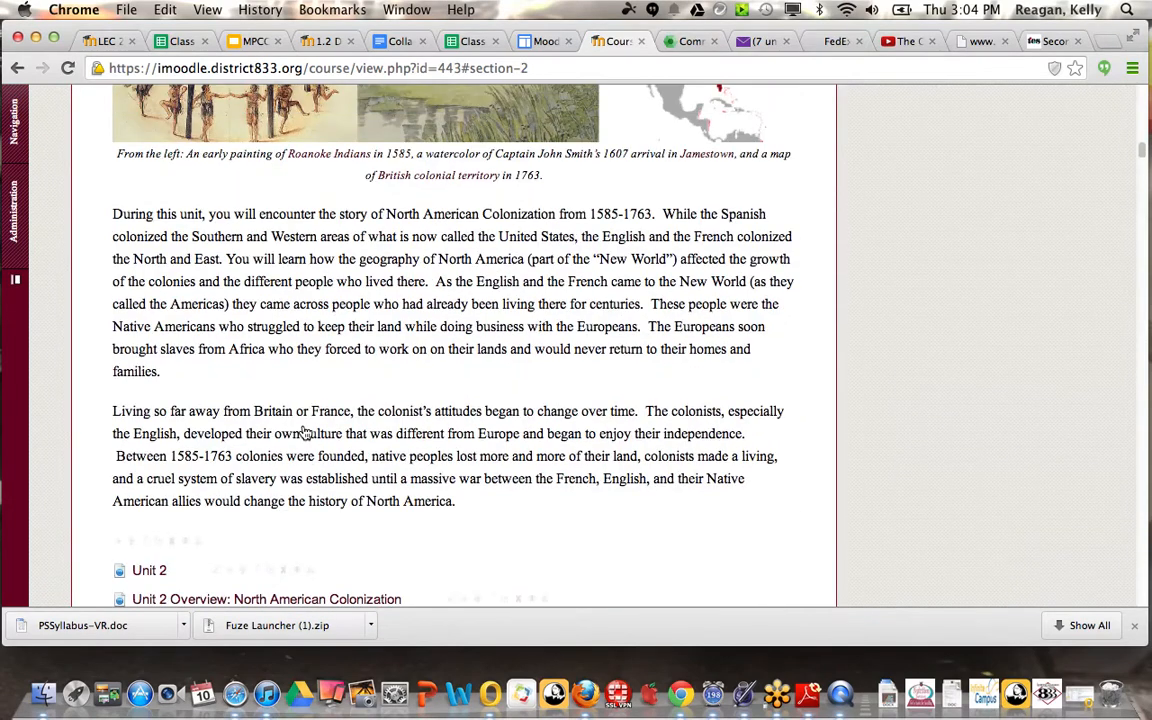
Step: Open the settings of the Unit One Lesson One Checklist at the end of Unit 2 for editing
scroll(305, 432, down, 15)
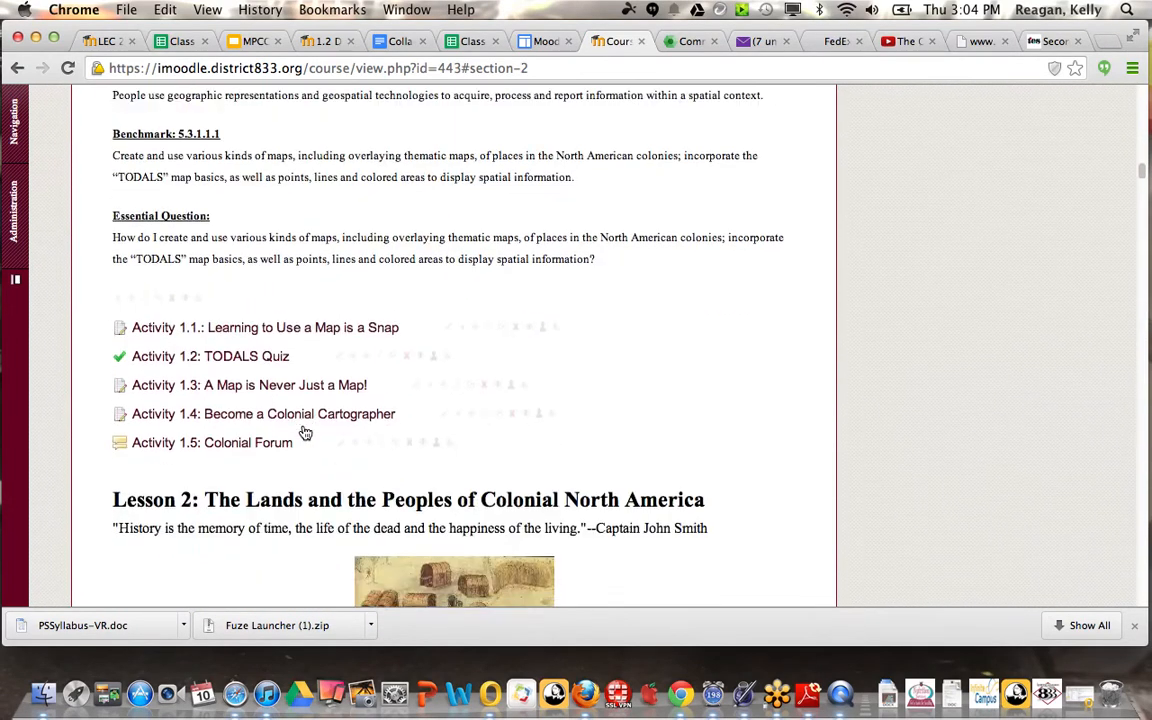
scroll(305, 432, down, 20)
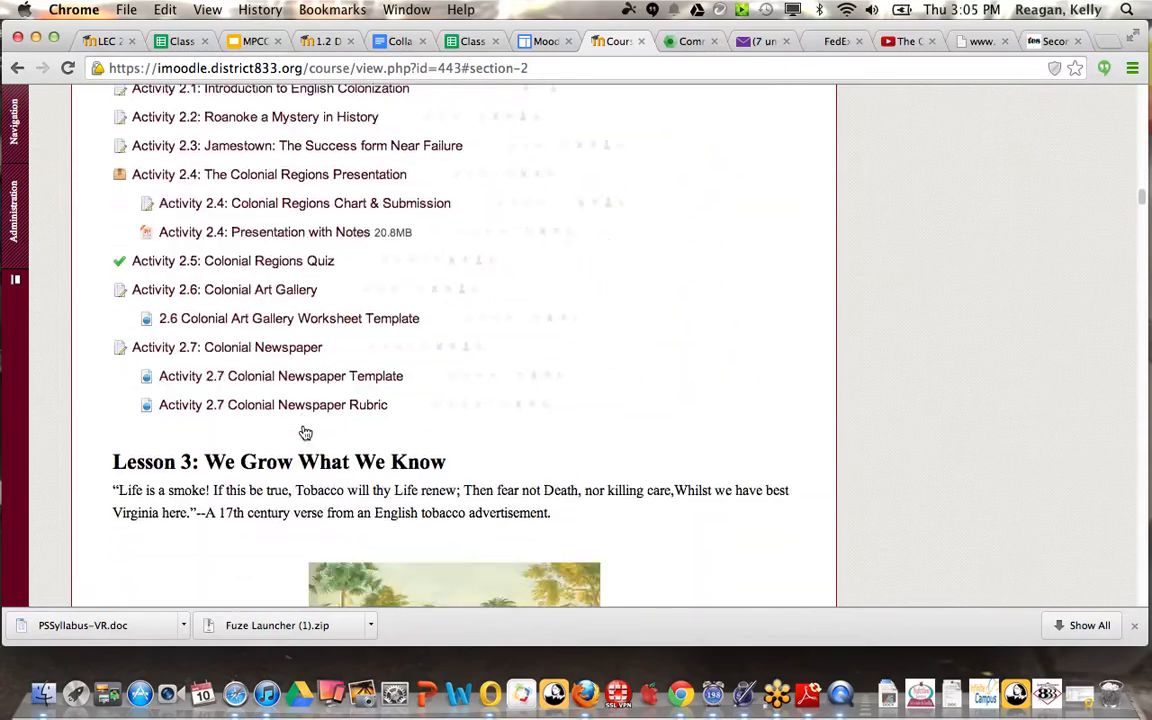
scroll(305, 432, down, 20)
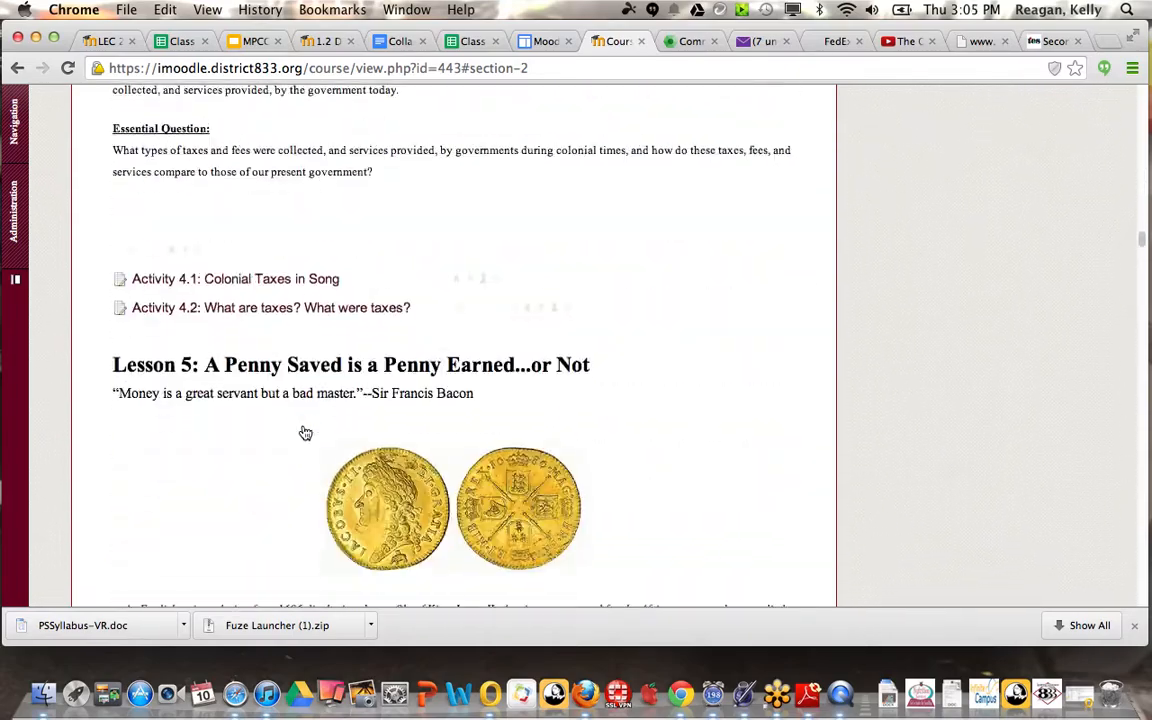
scroll(305, 432, down, 20)
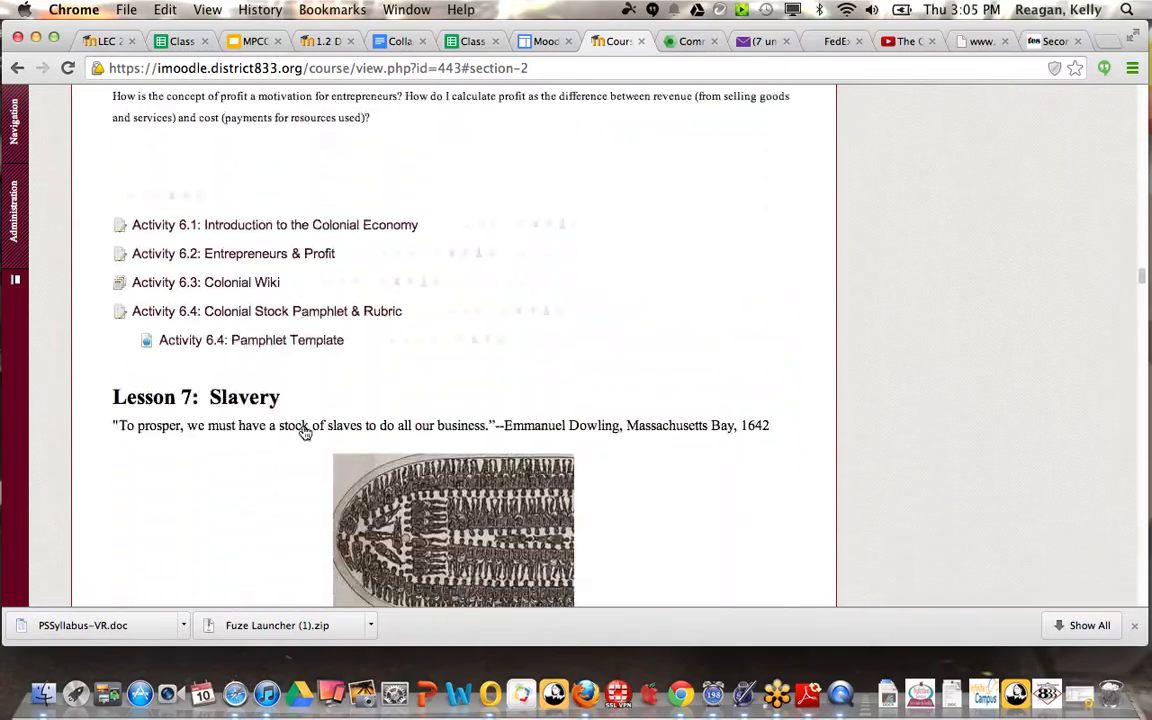
scroll(305, 432, down, 20)
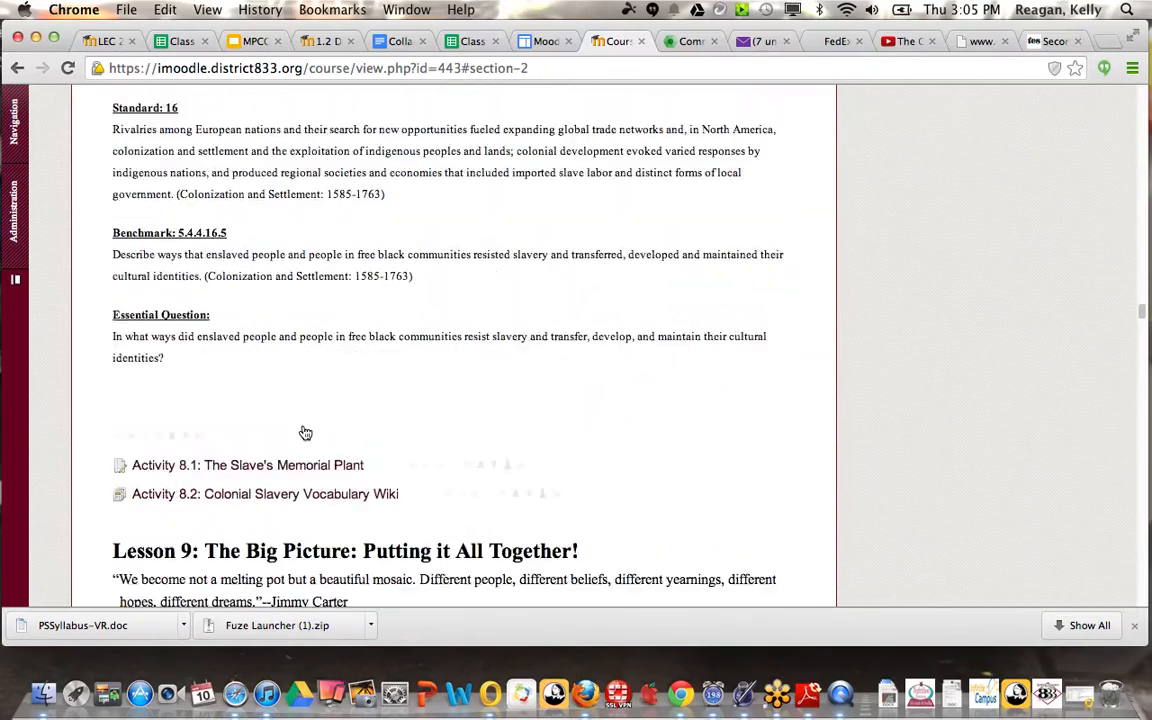
scroll(305, 432, down, 20)
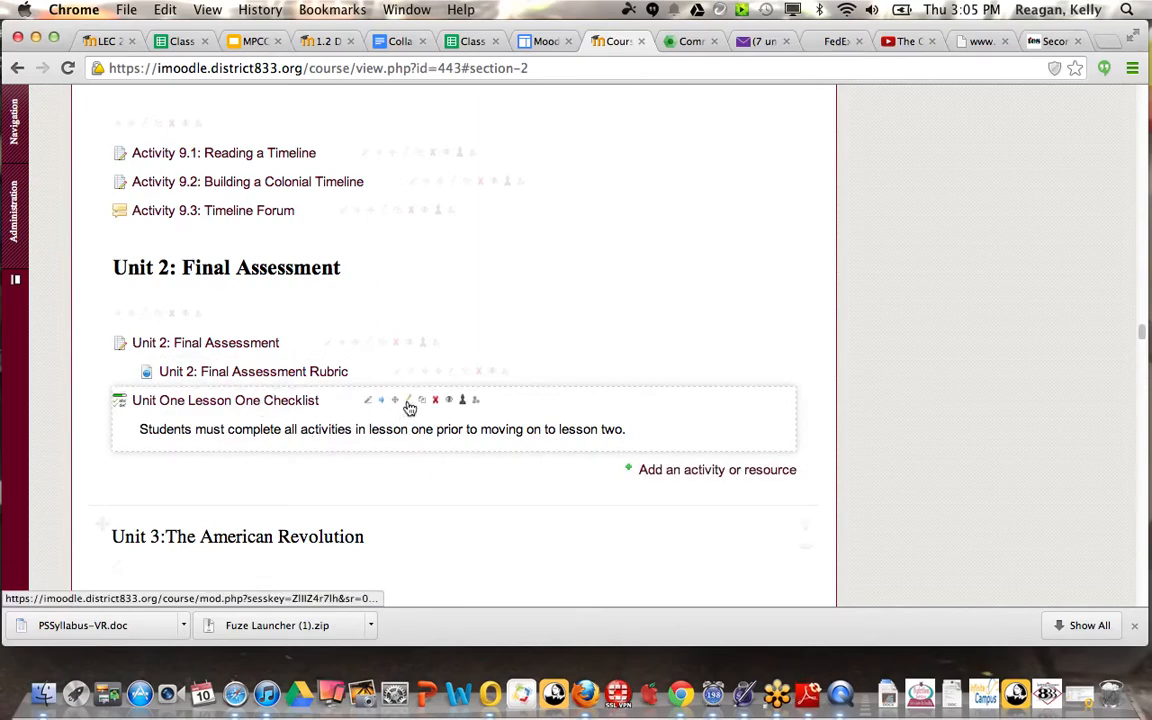
click(410, 404)
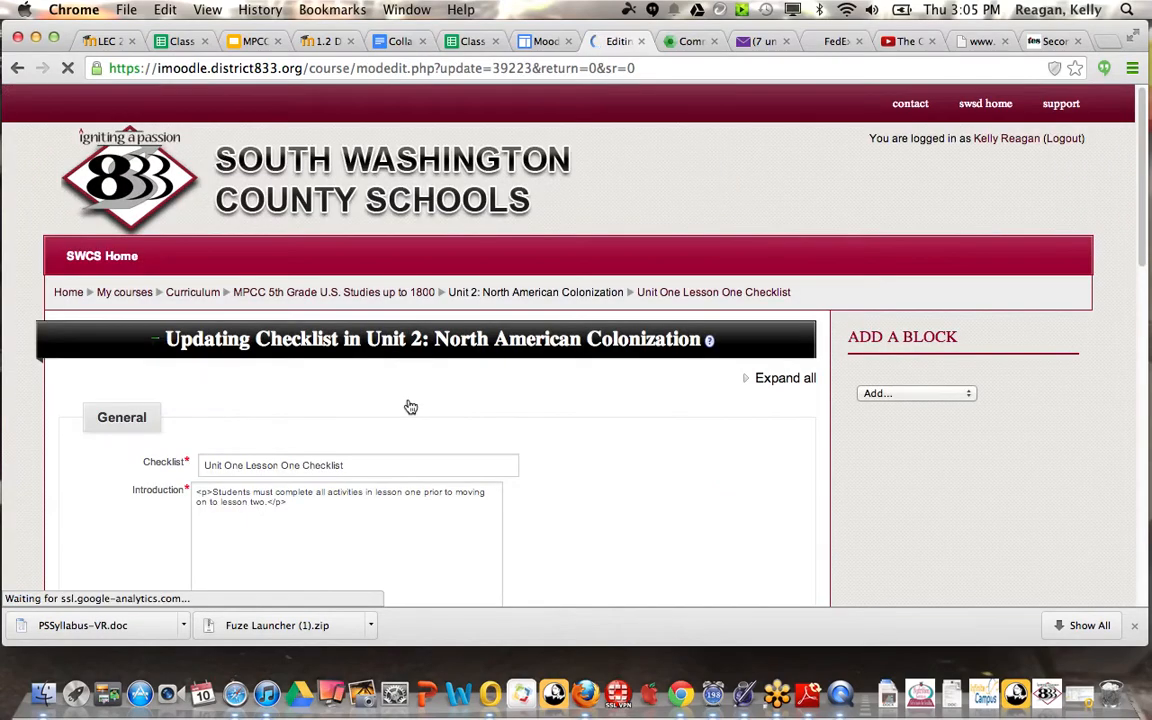
Step: Save the checklist settings and display the Unit One Lesson One Checklist for adding items
scroll(393, 457, down, 5)
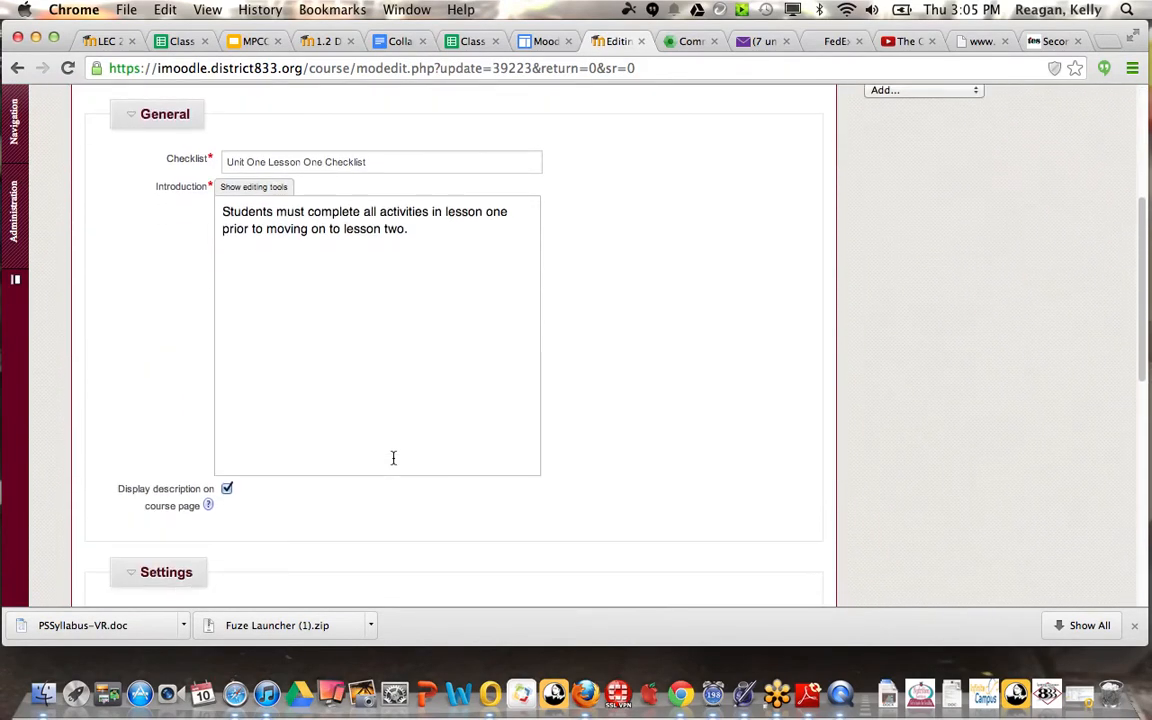
scroll(393, 458, down, 2)
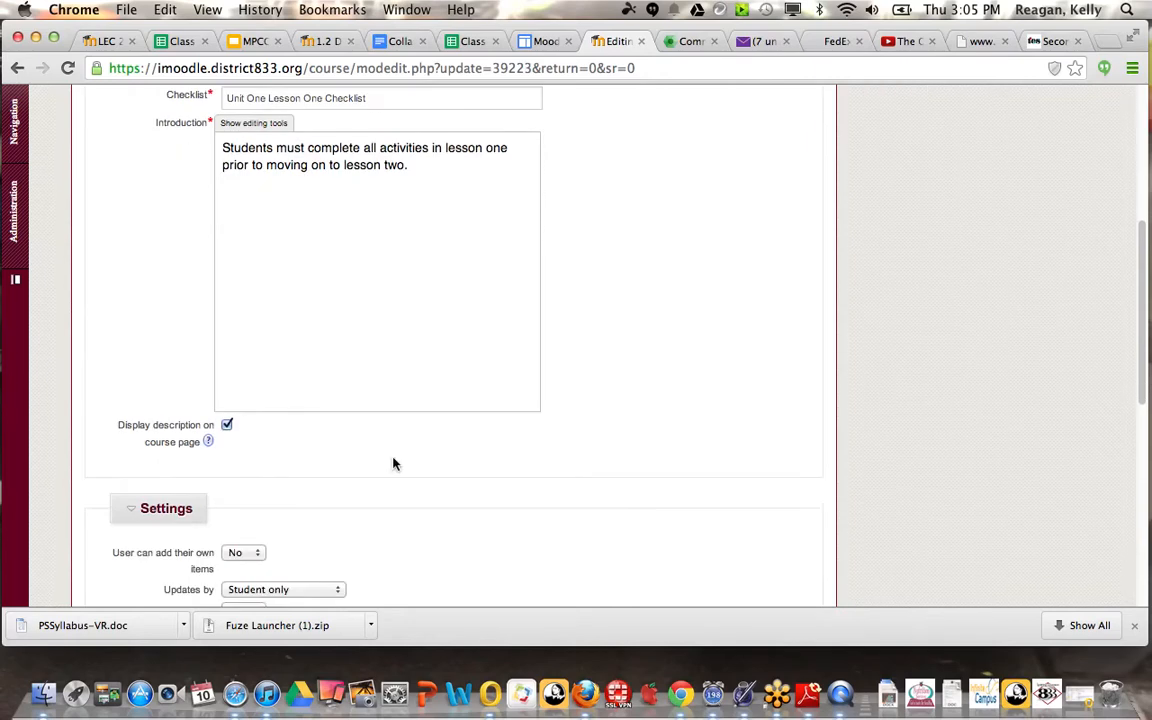
scroll(393, 463, down, 10)
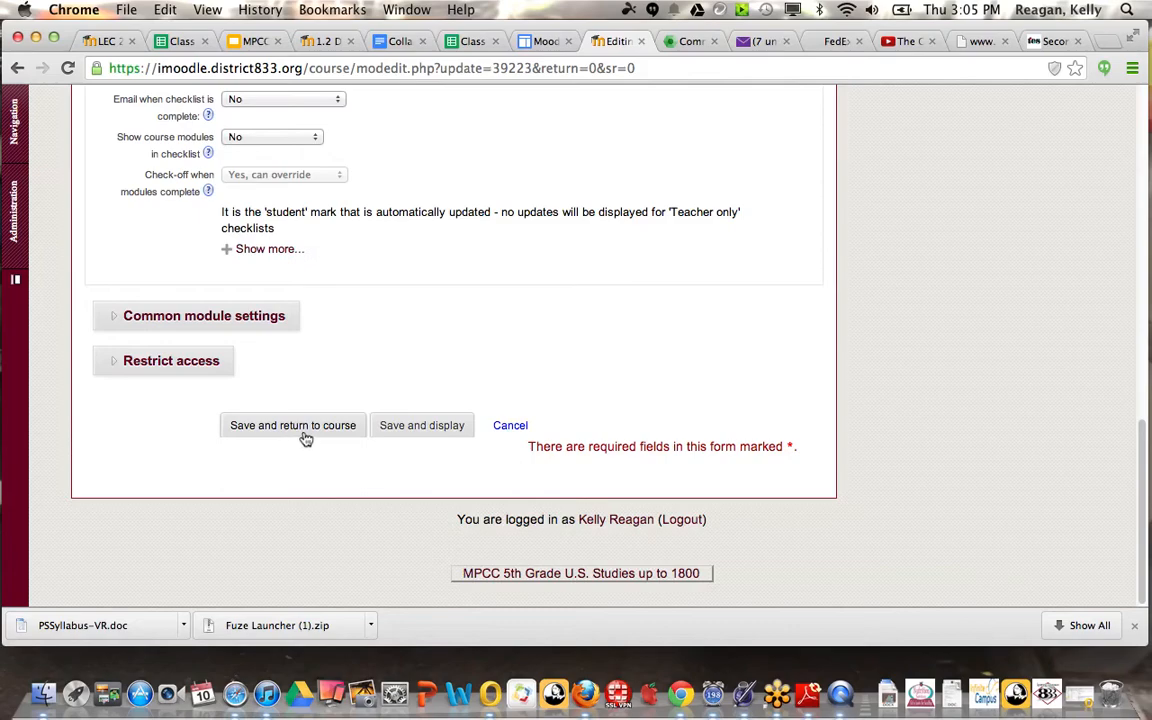
click(422, 430)
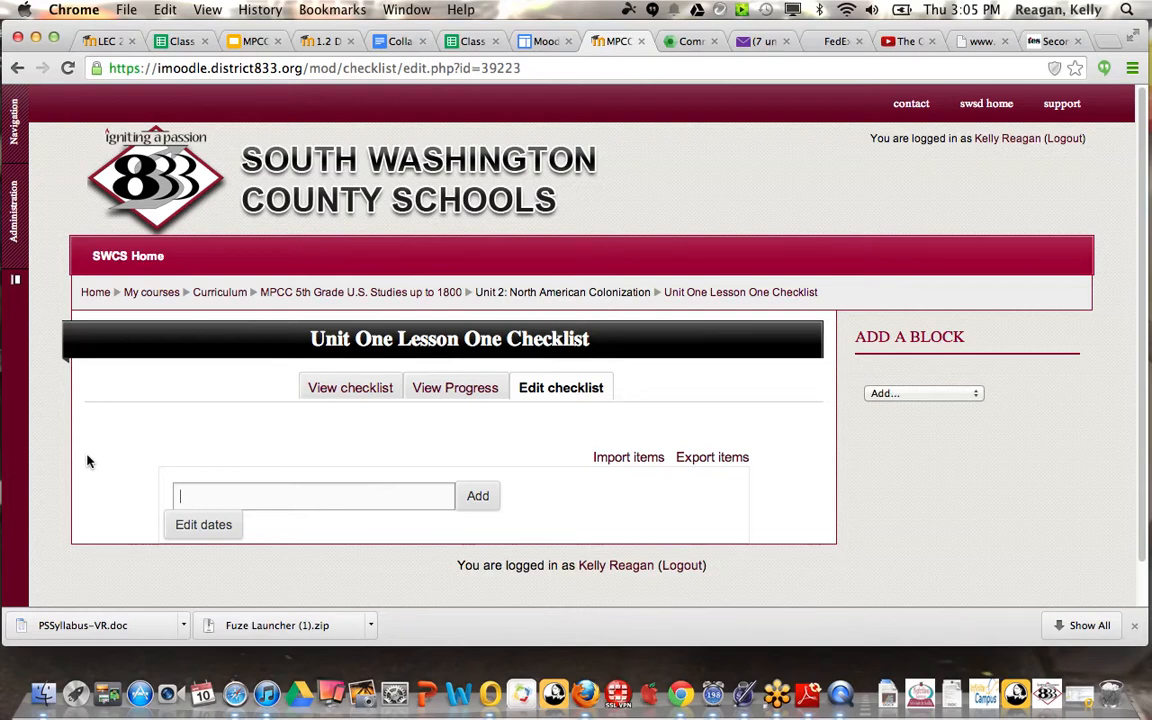
Step: Add the checklist item "Activity 1.1 Learning to Use a Map is a Snap"
text(Acti)
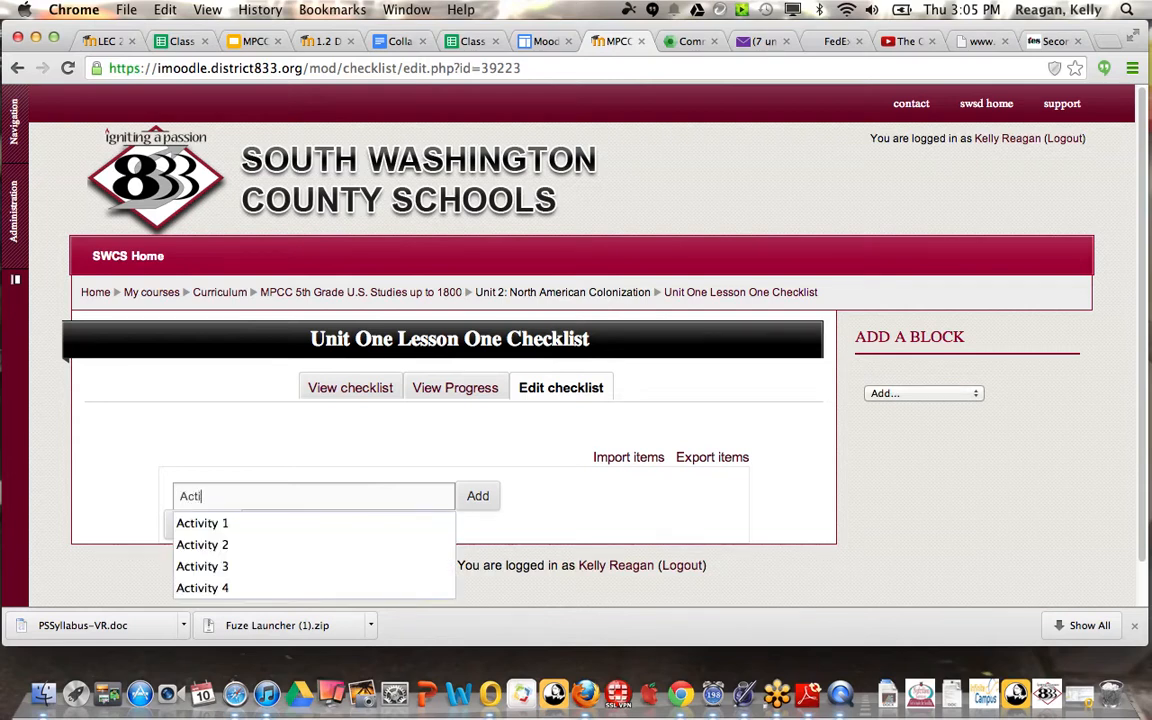
text(vity 1.)
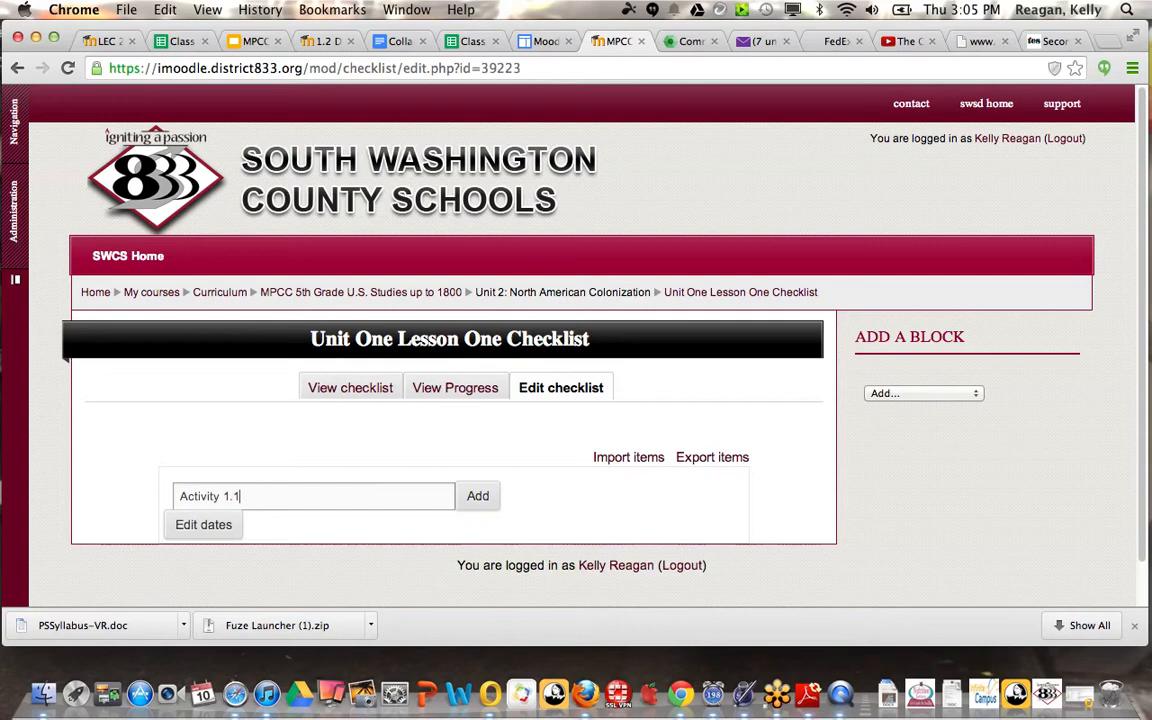
text(1 Learning to Use a Map is a Snap)
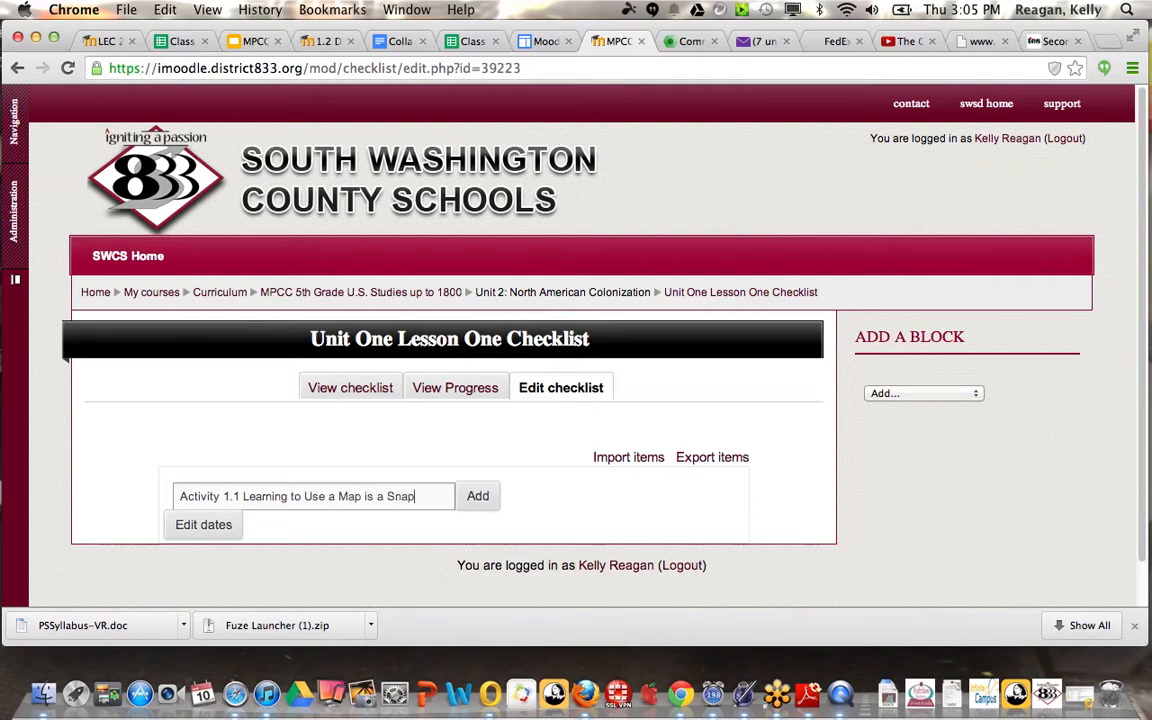
click(477, 497)
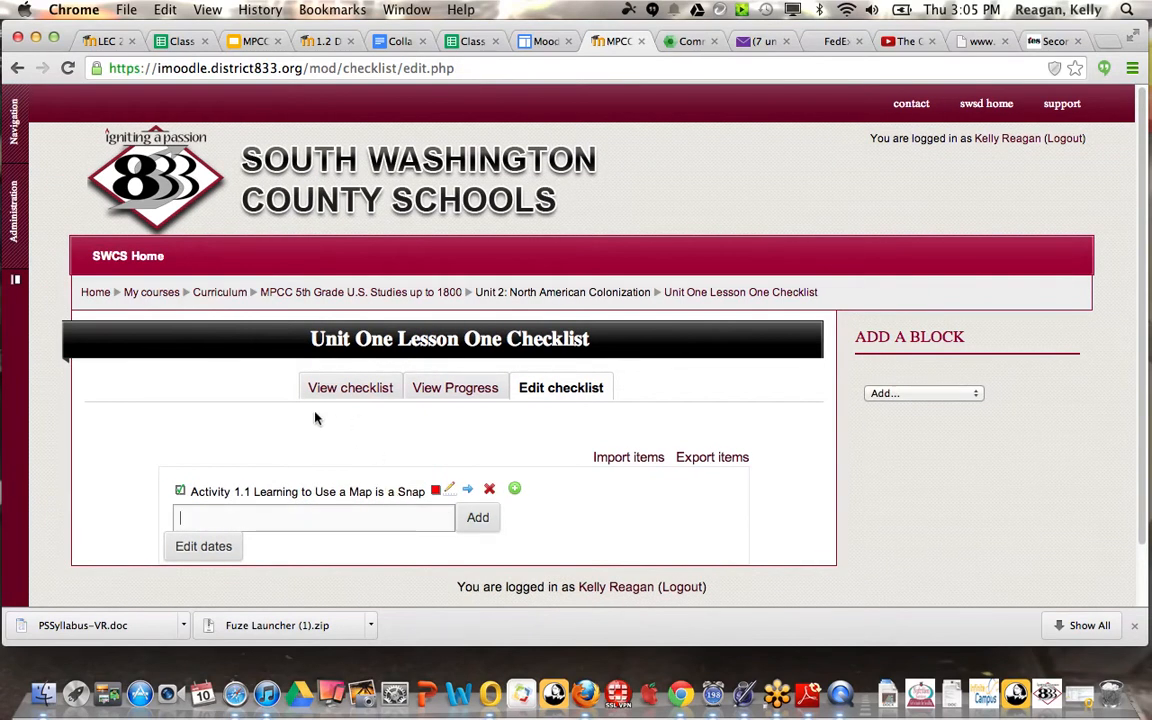
Step: Add a second checklist item named "TODALS Quiz"
text(R)
key(BackSpace)
text(TODALS Quiz)
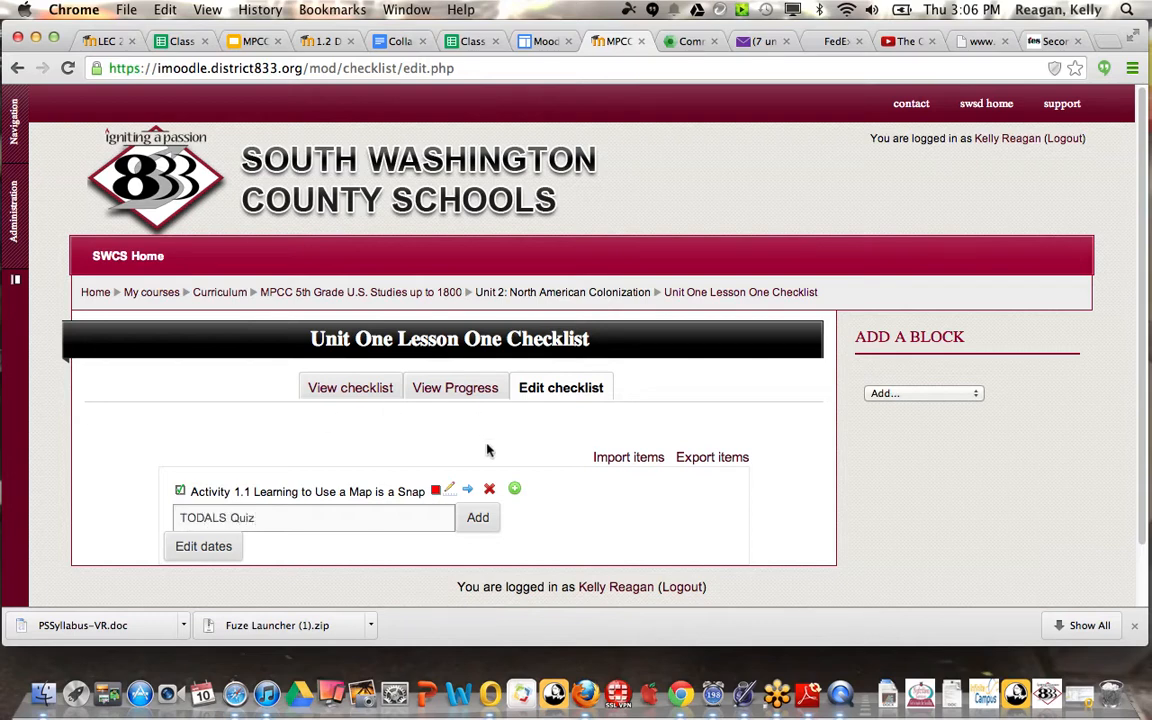
click(474, 519)
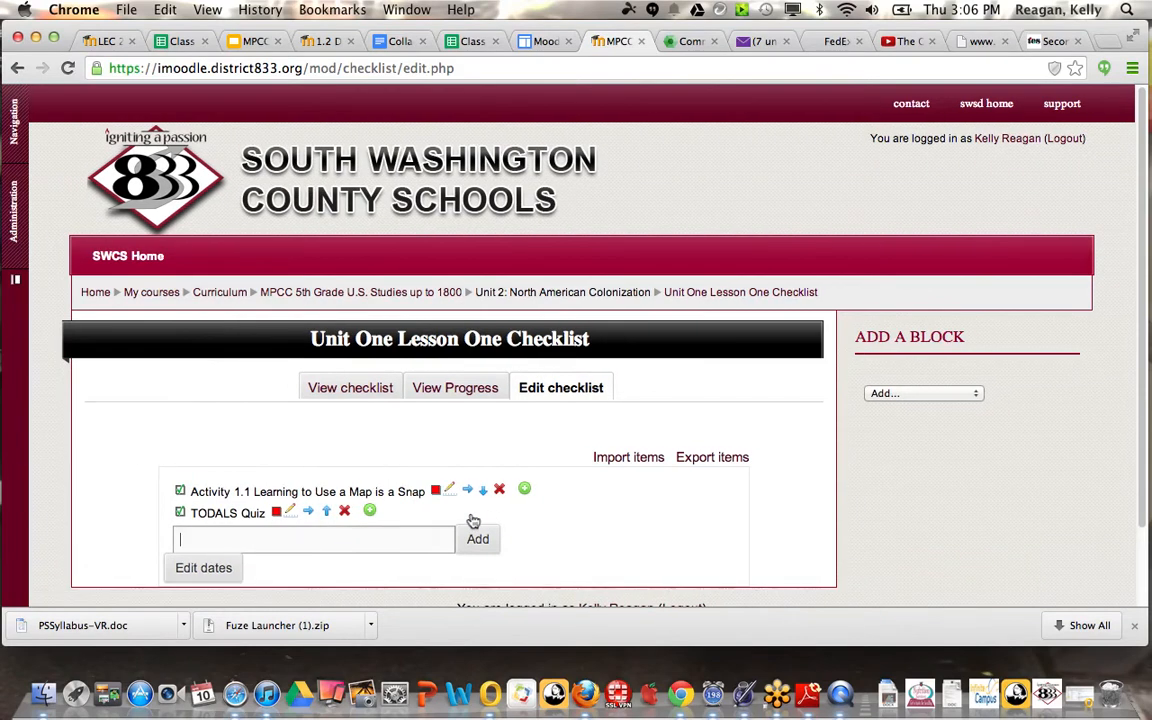
Step: Rename the TODALS Quiz checklist item as "Activity 1.2TODALS Quiz" and update it
click(294, 513)
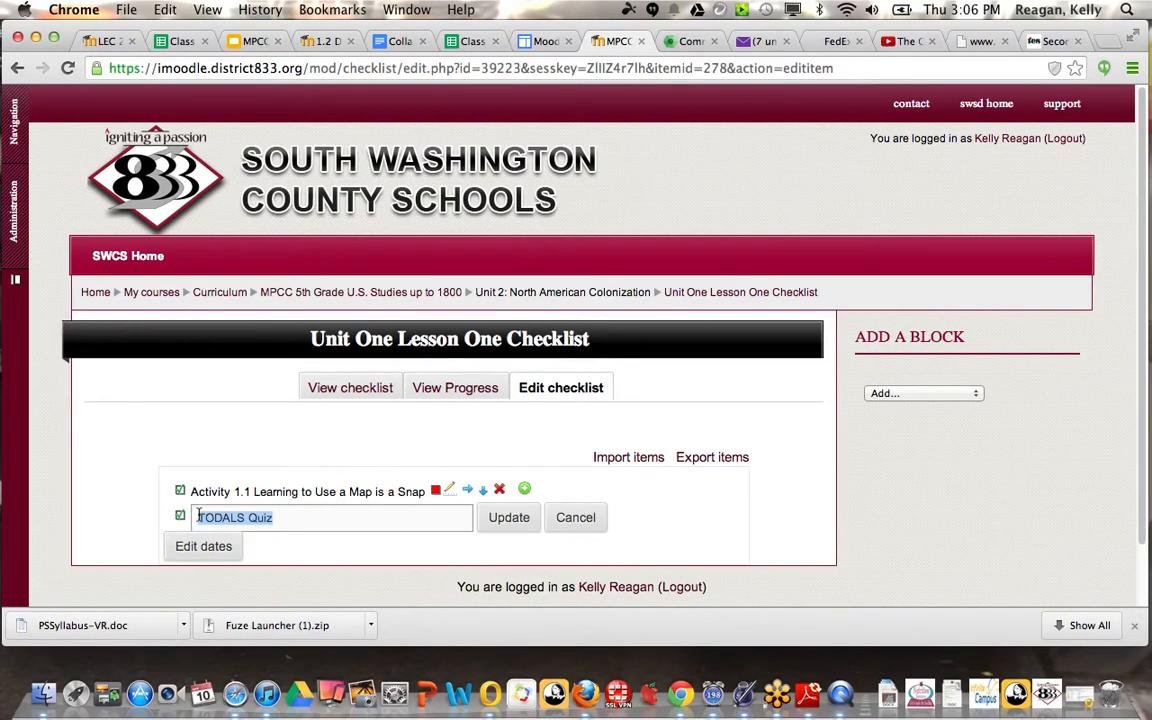
click(198, 517)
text(Acttiv)
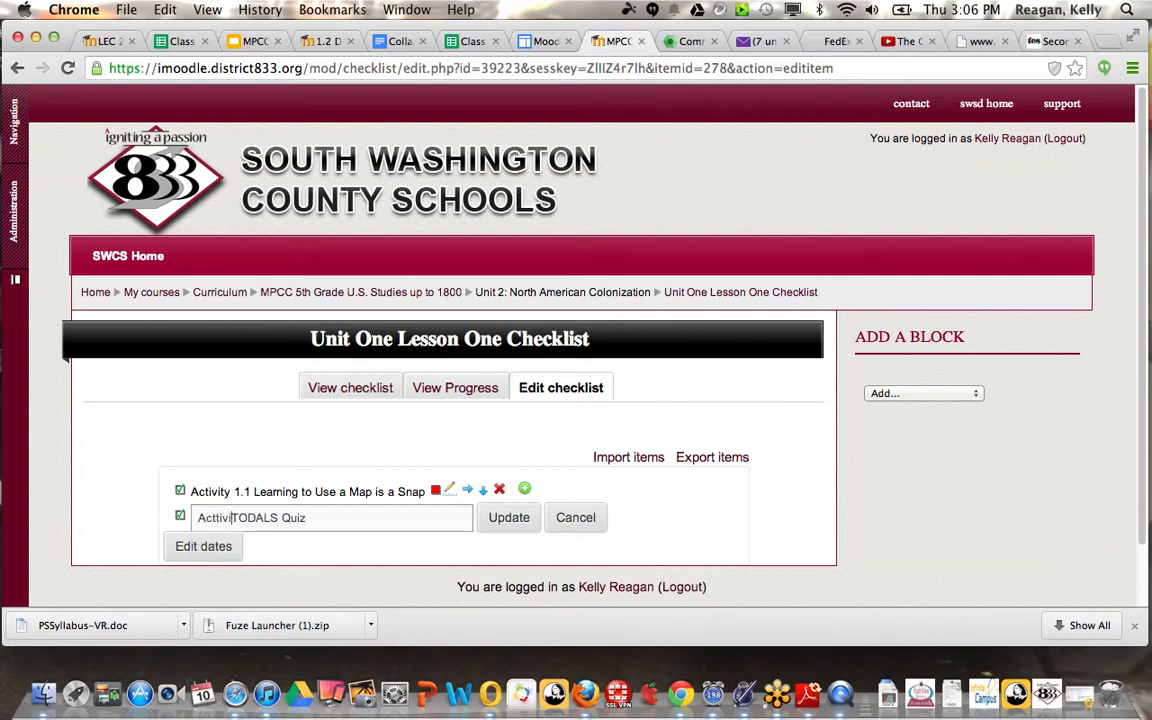
key(BackSpace)
text(ivig)
key(BackSpace)
text(ty 1.2)
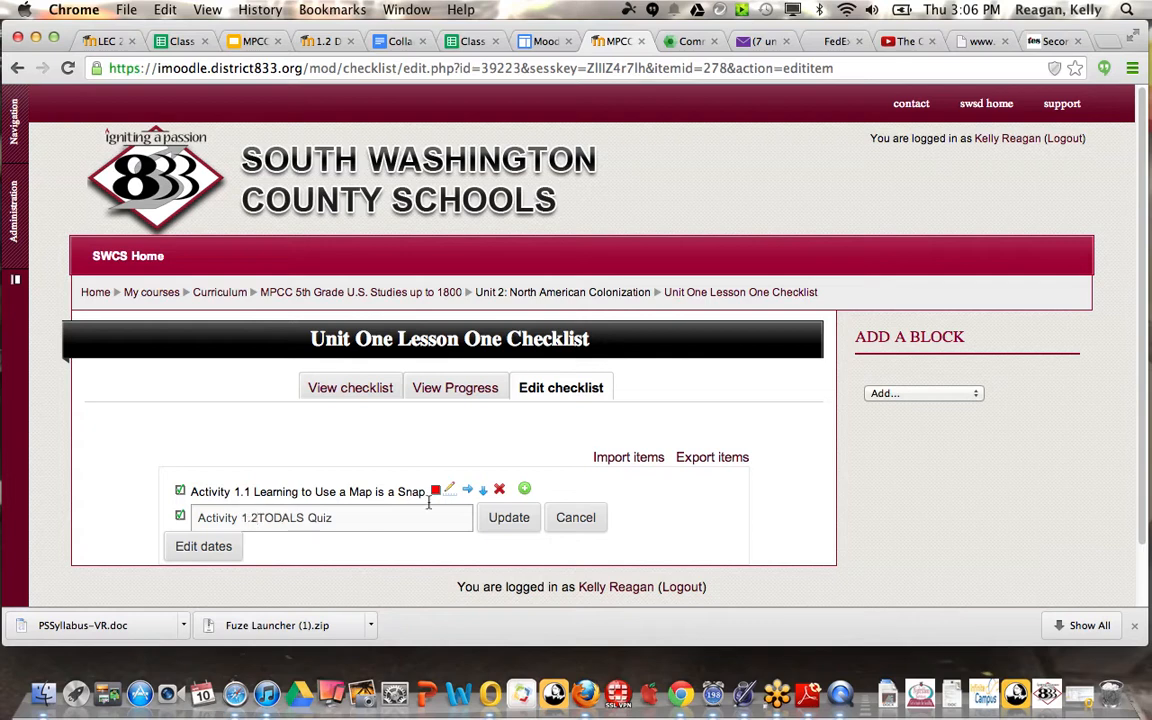
click(509, 522)
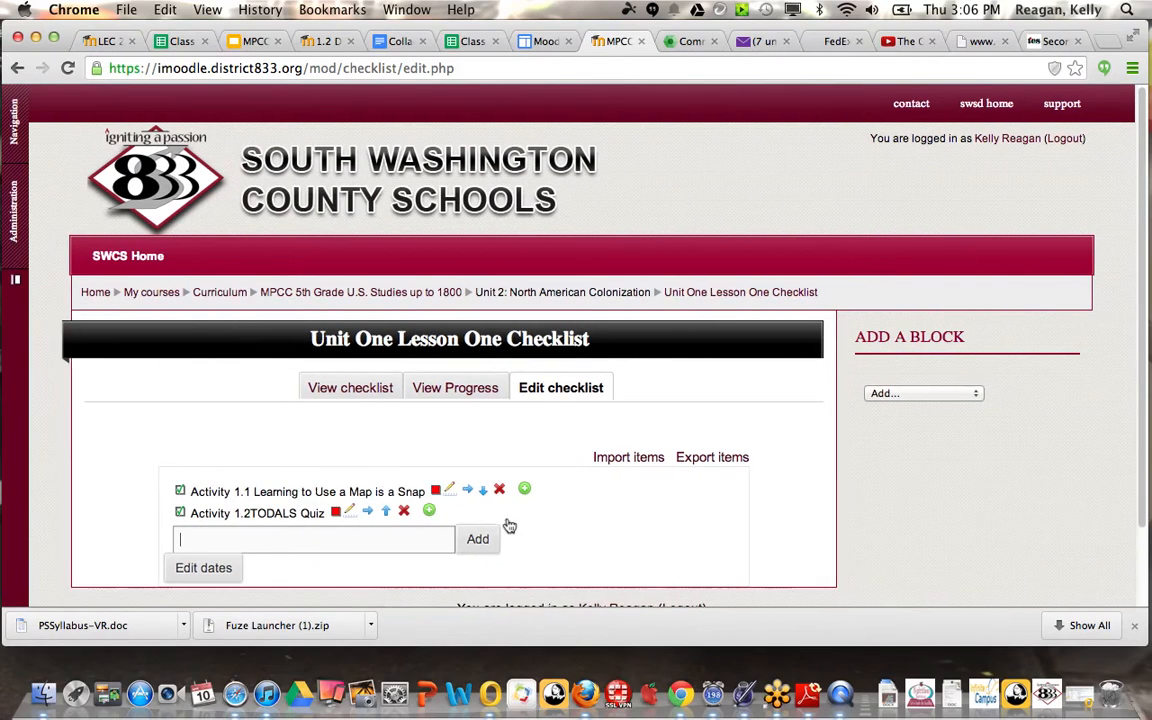
Step: Add the checklist item "Activity 1.3 A Map is Never Just a Map"
text(Ac)
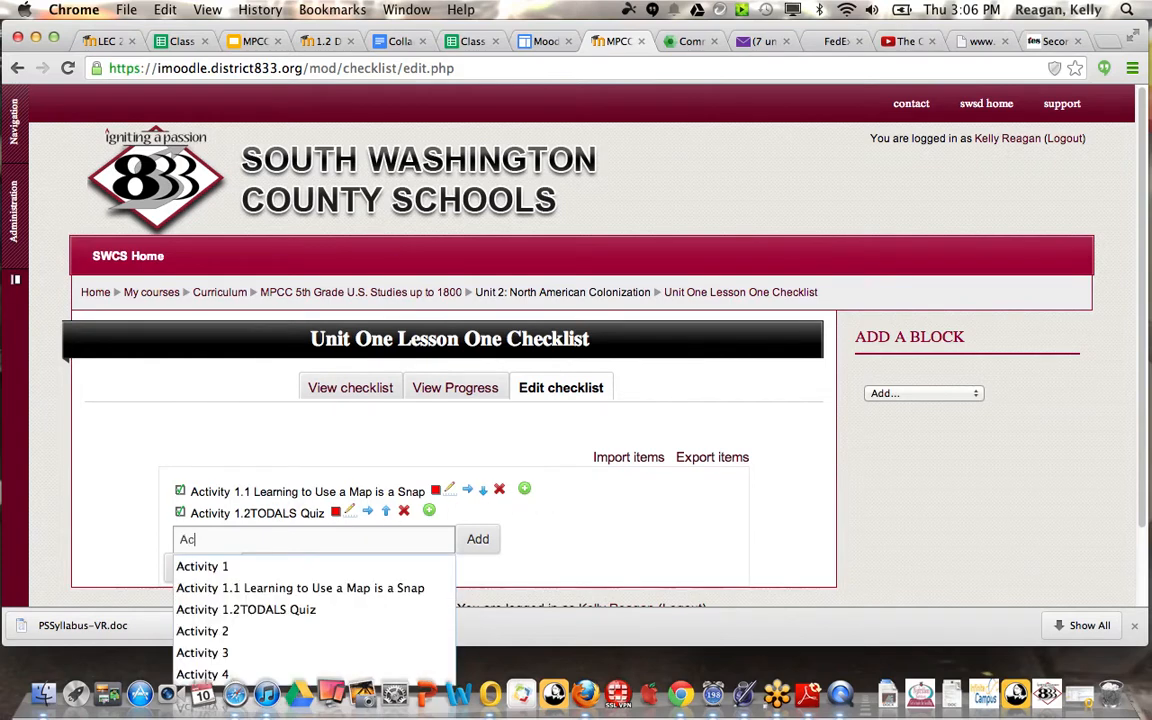
text(tivity 1.3)
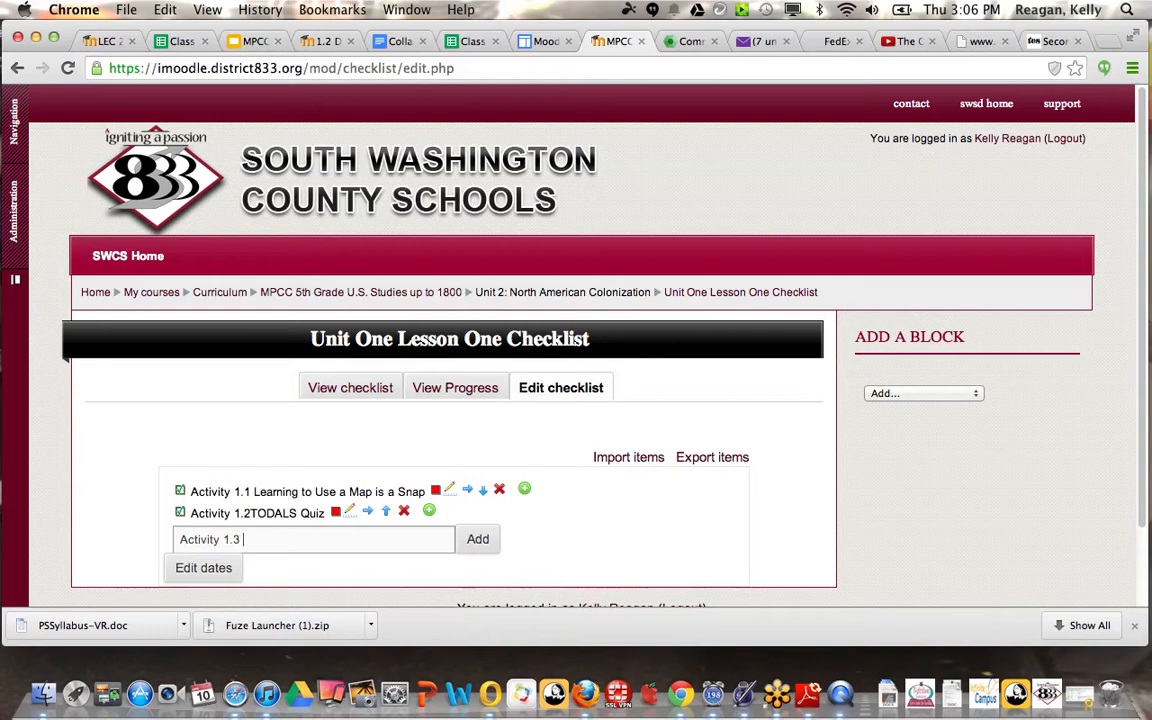
text( A Map is Never Just a Map)
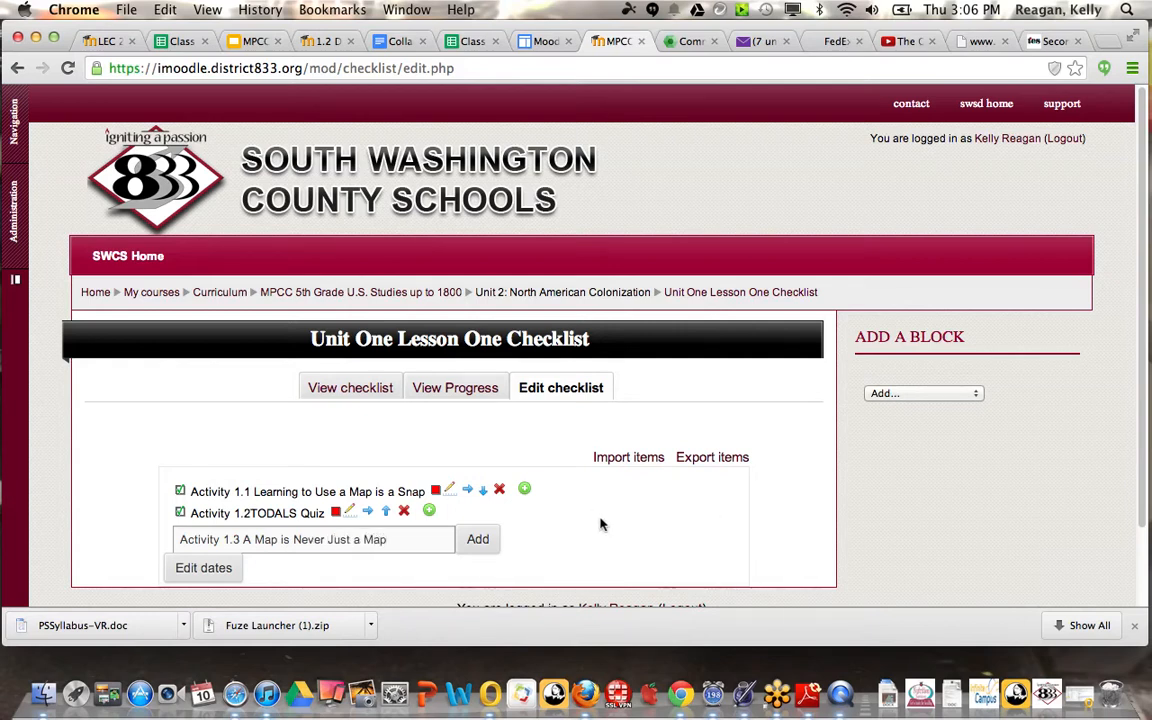
click(496, 543)
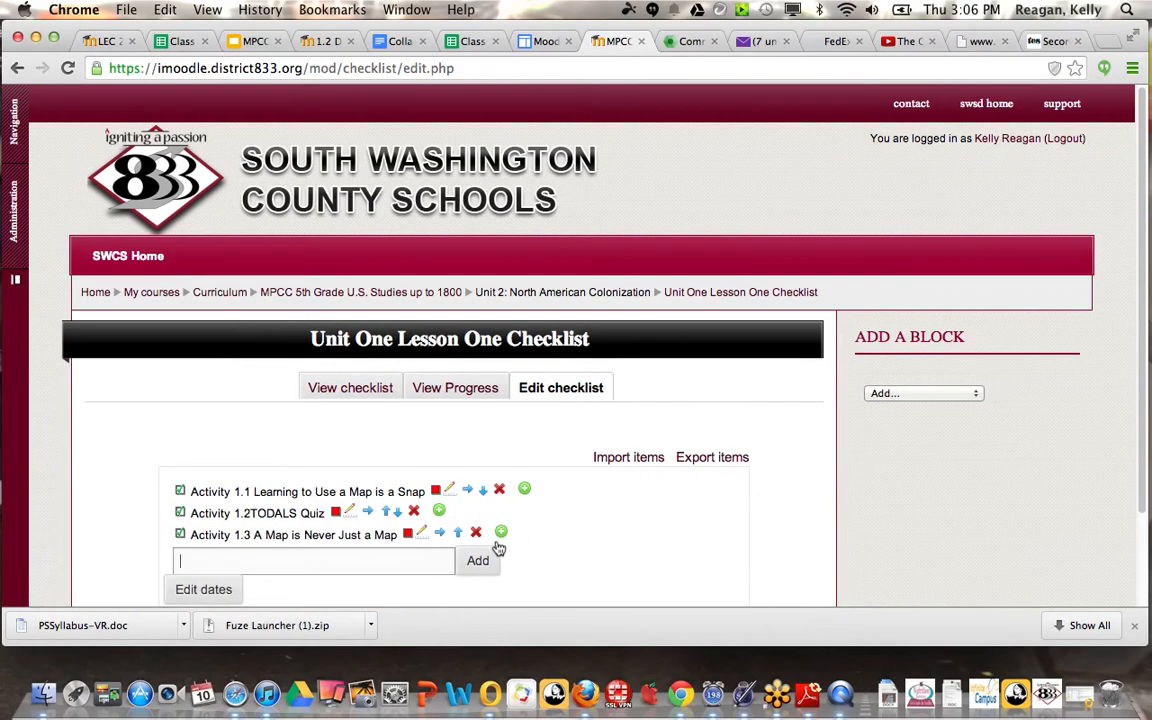
Step: Add the checklist item "Activity 1.4 Become a Colonial Cartographer"
text(Activity)
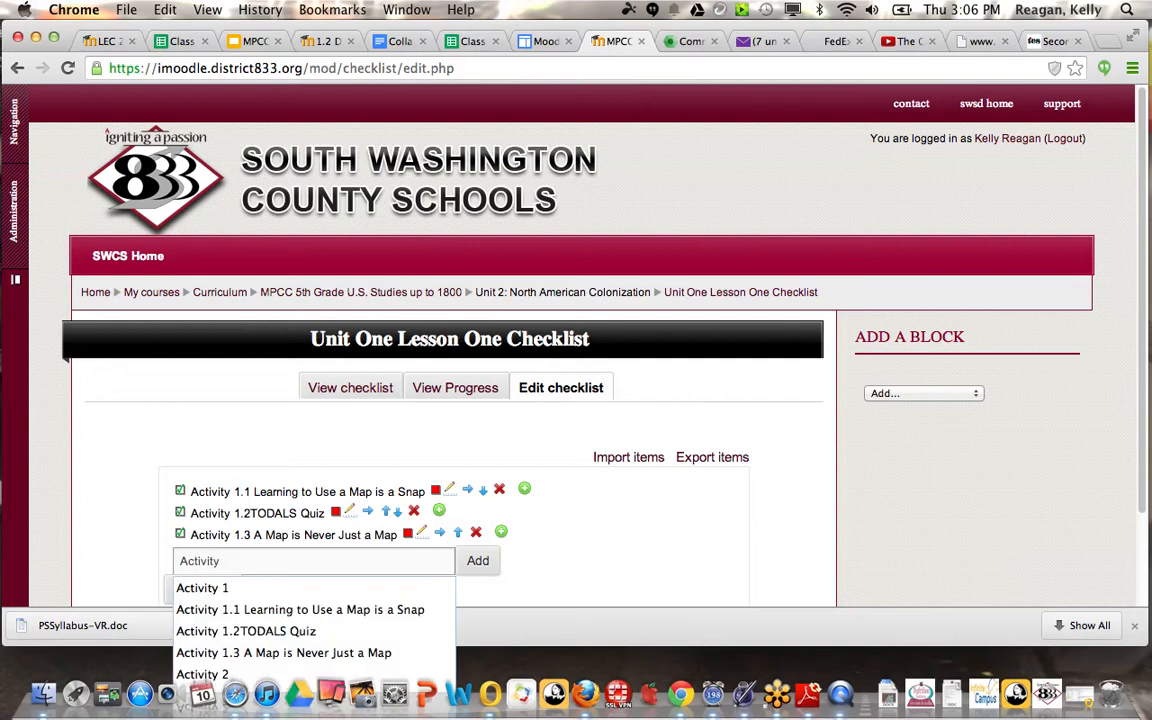
text( 1.4)
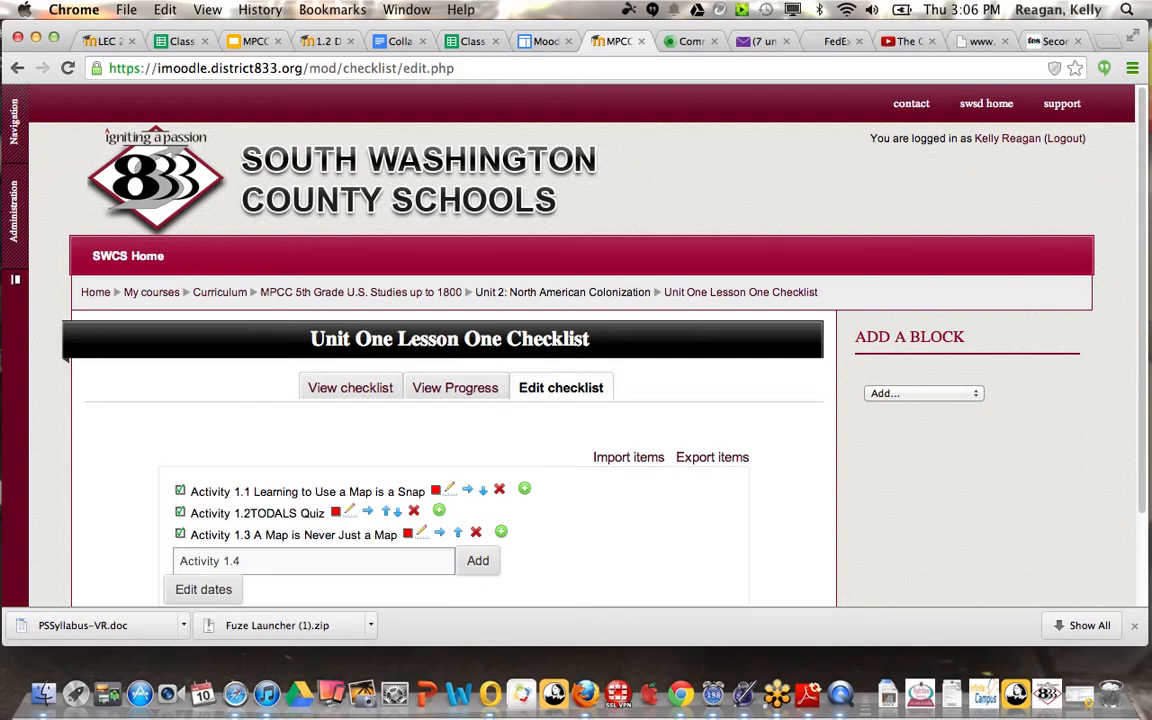
text(Become a Colonial Cartographer)
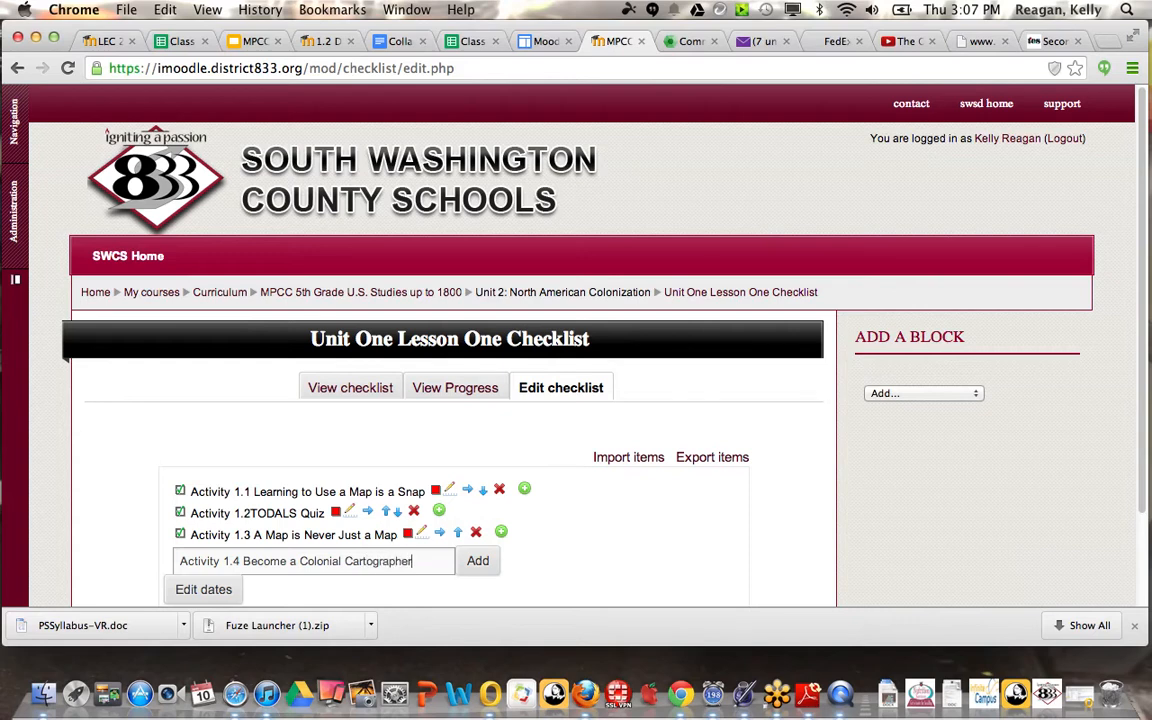
click(477, 561)
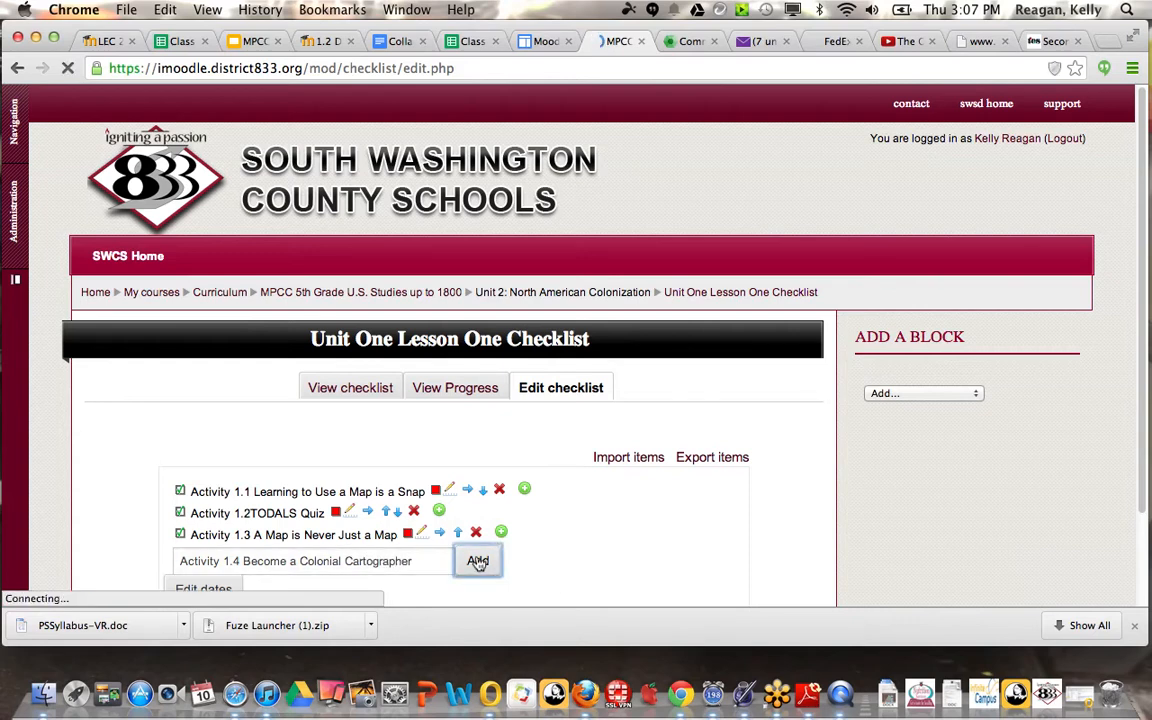
Step: Add the checklist item "Activity 1.5 Colonial Forum"
text(A)
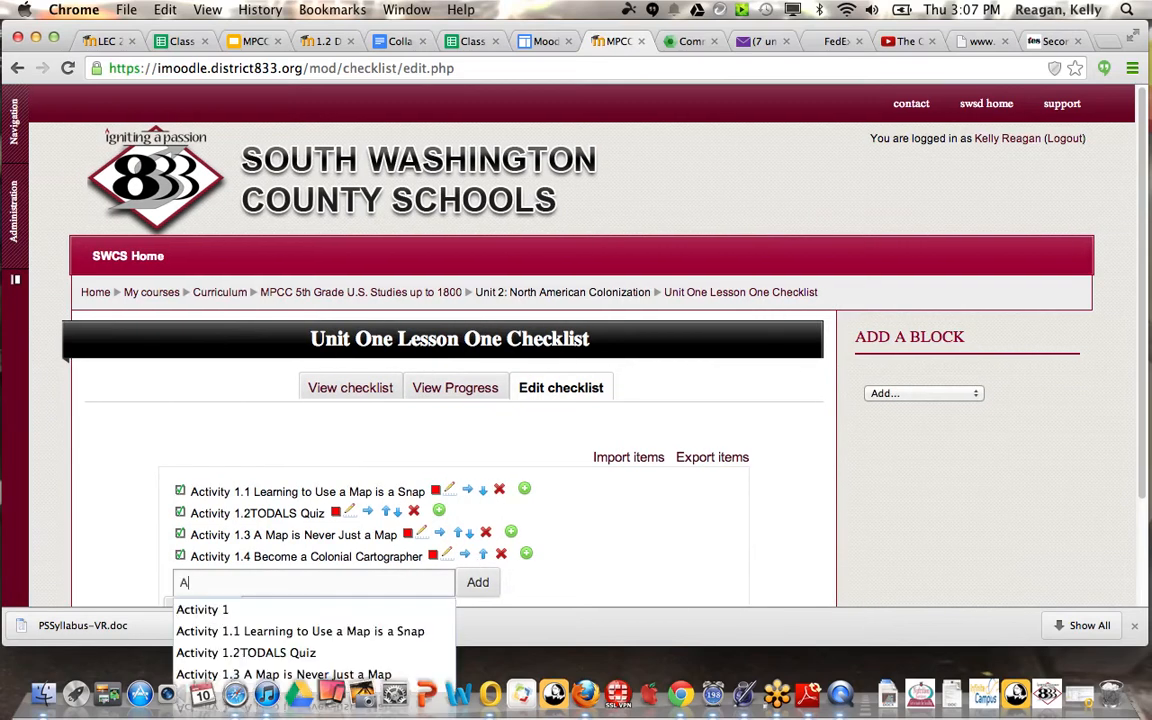
text(ctivity 1.5)
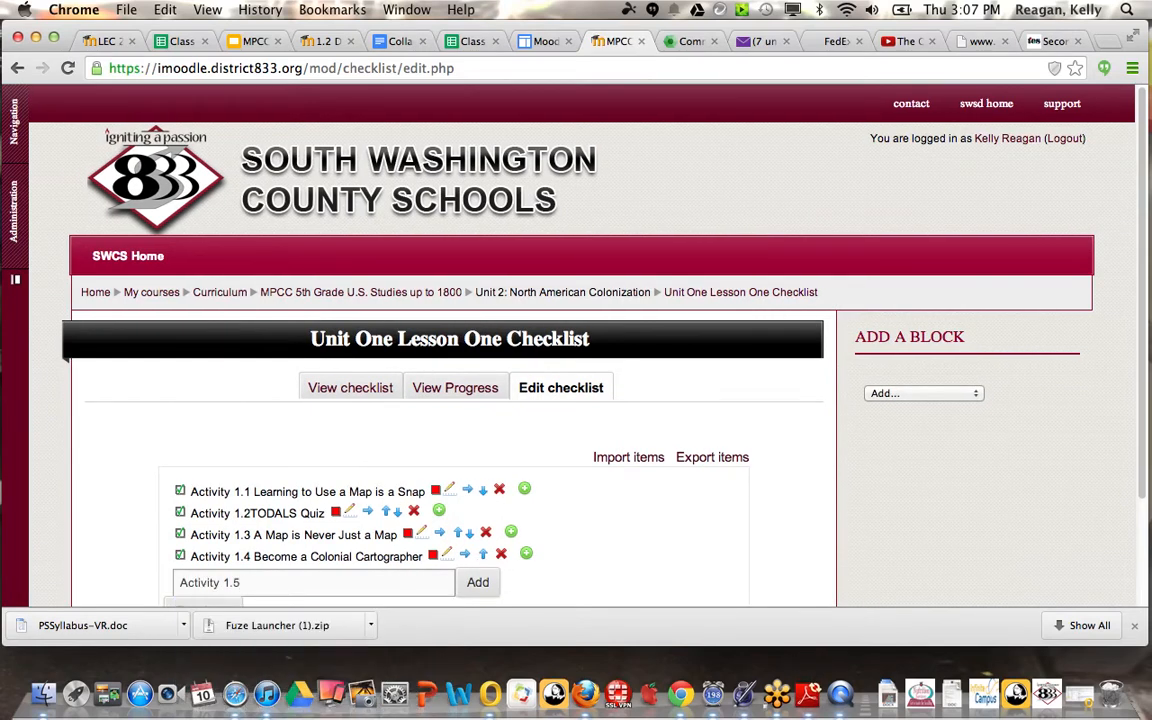
text( Colonial Forum)
click(478, 583)
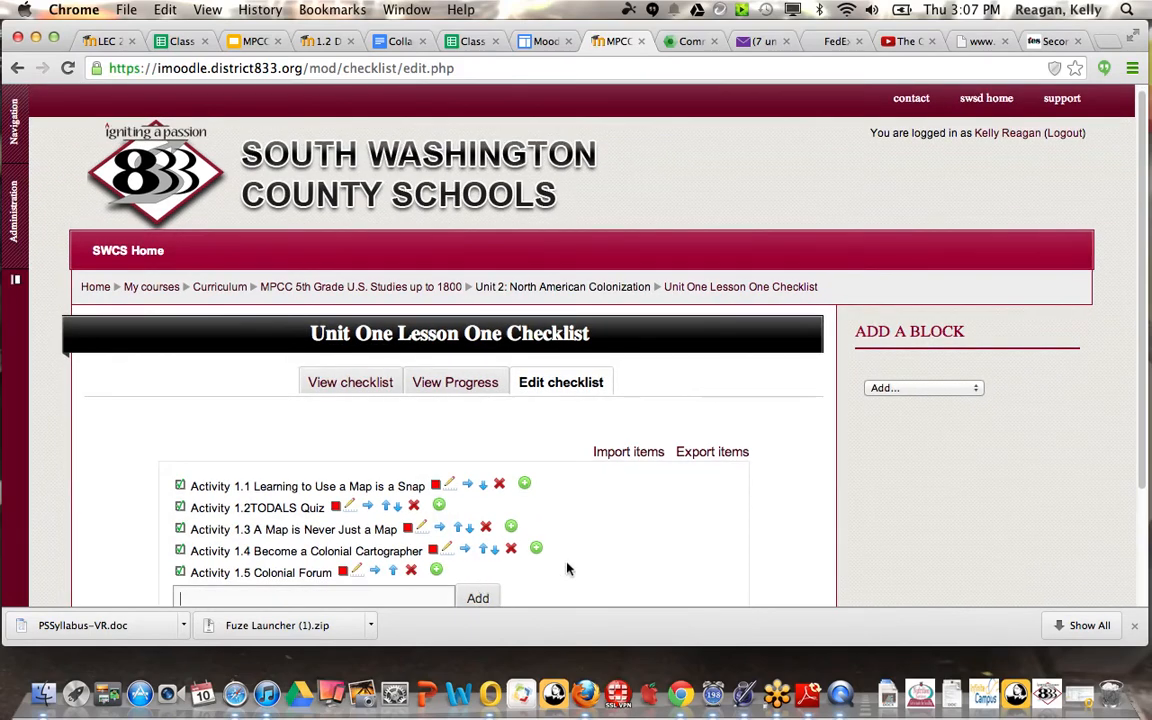
Step: Leave item editing and view the Unit One Lesson One Checklist with its introduction and items
scroll(566, 569, down, 3)
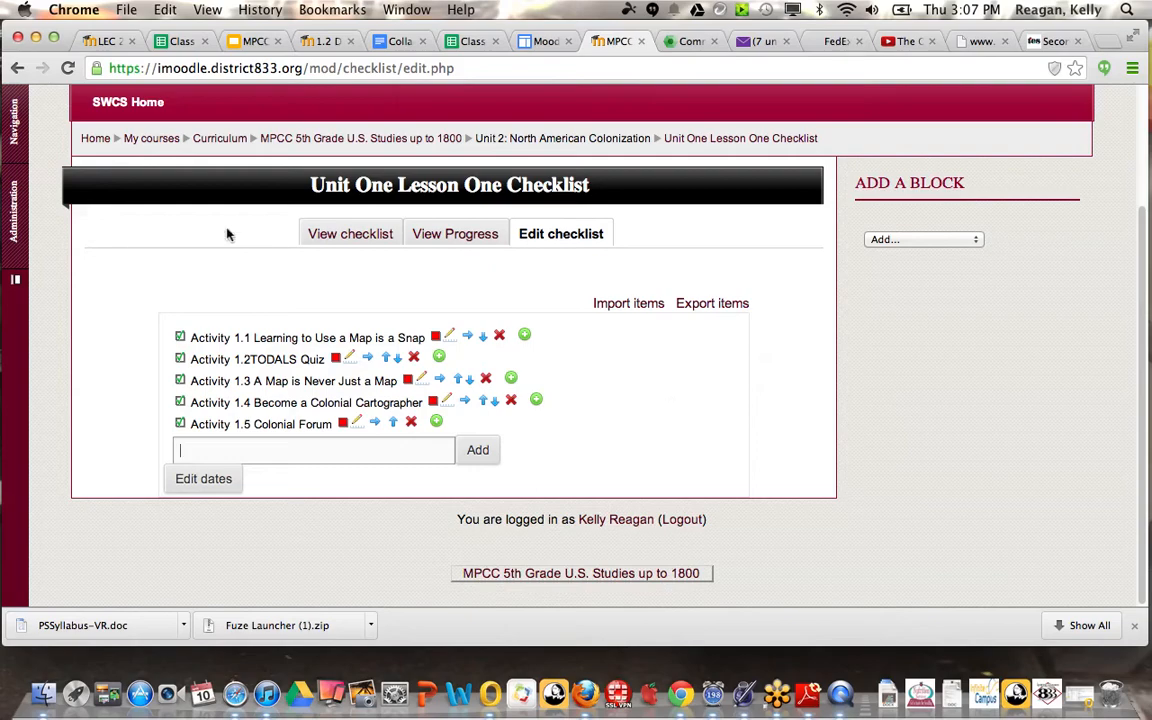
click(16, 68)
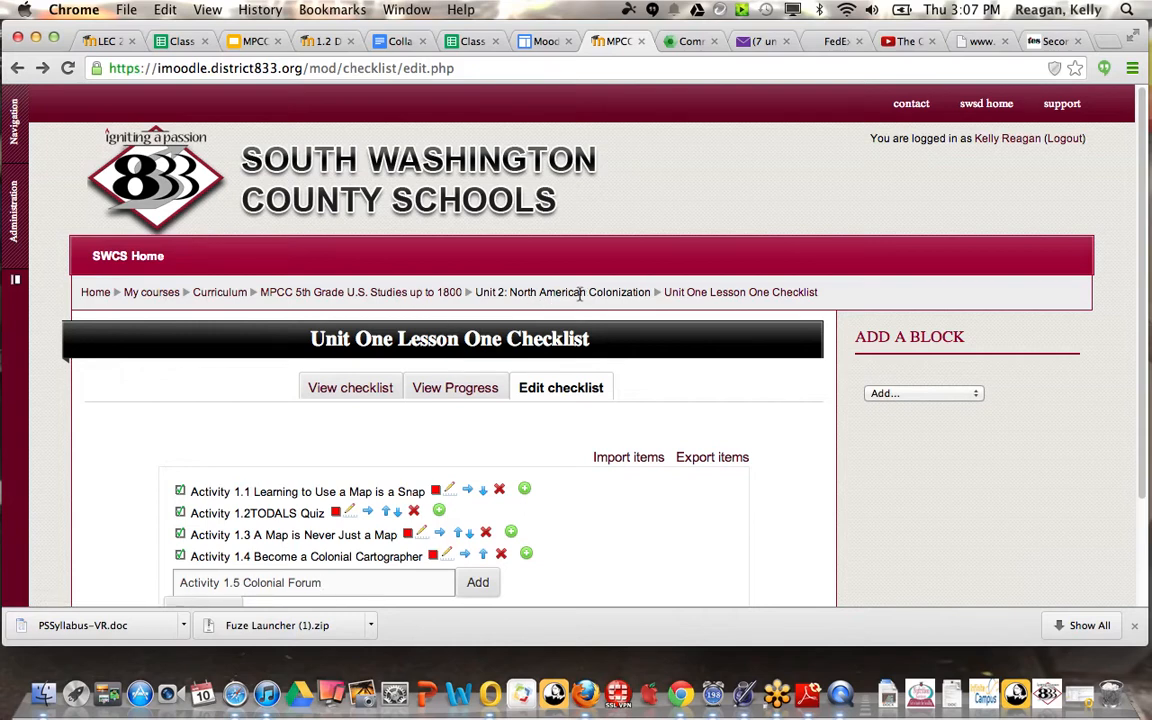
click(530, 291)
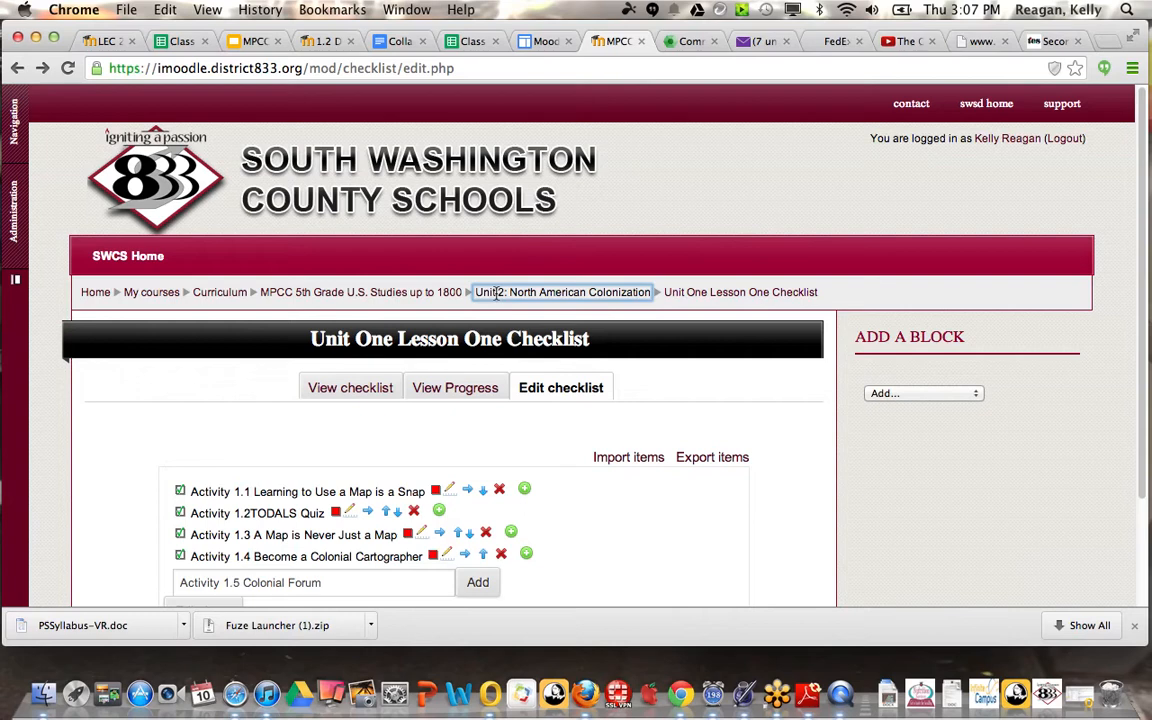
click(702, 297)
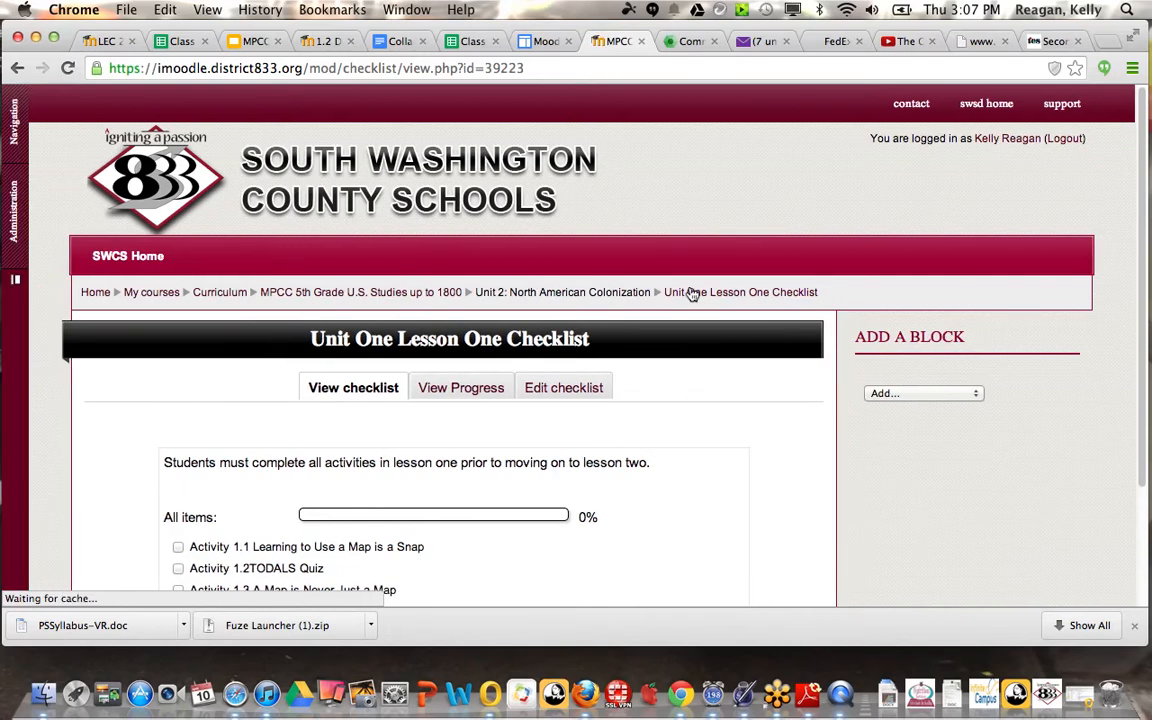
Step: Return to the MPCC 5th Grade U.S. Studies up to 1800 course page and open the Unit One Lesson One Checklist below the Unit 2 Final Assessment
click(600, 292)
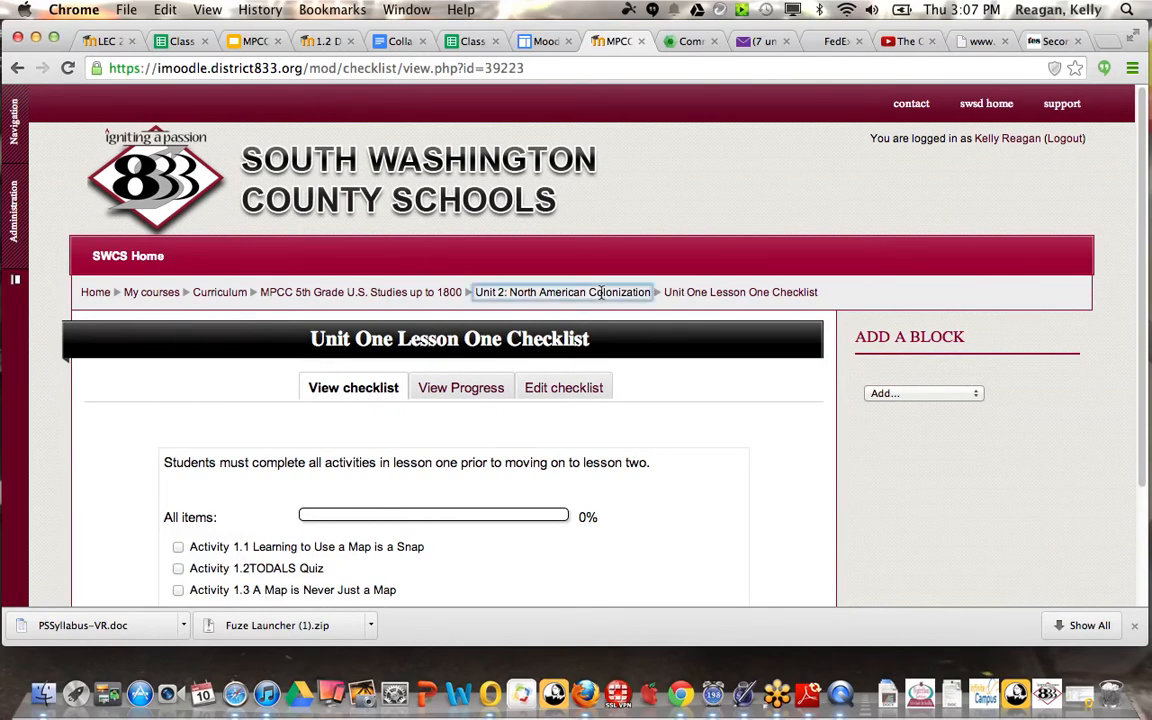
click(376, 292)
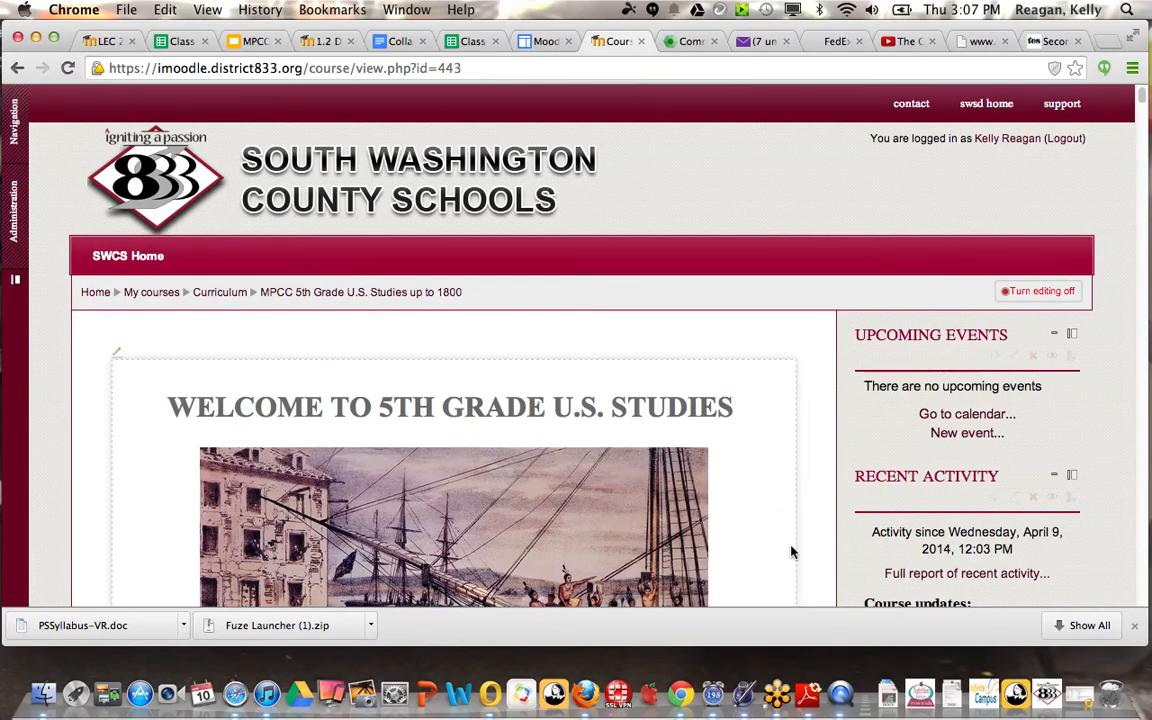
scroll(790, 551, down, 15)
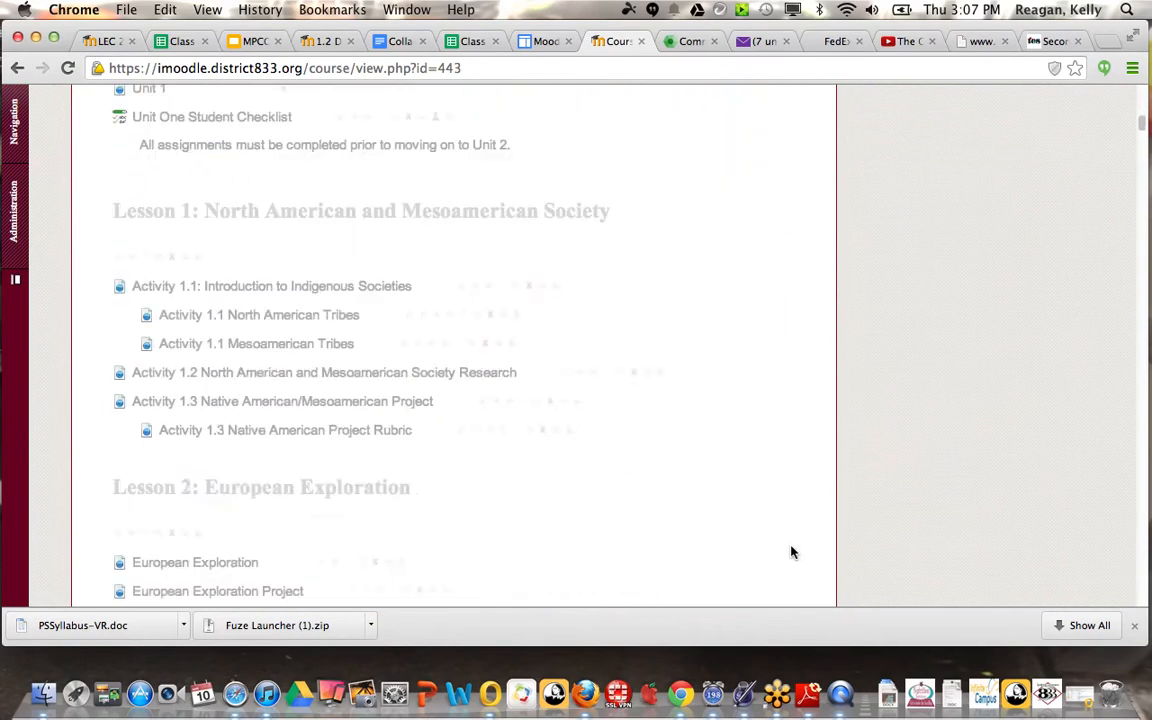
scroll(790, 551, down, 20)
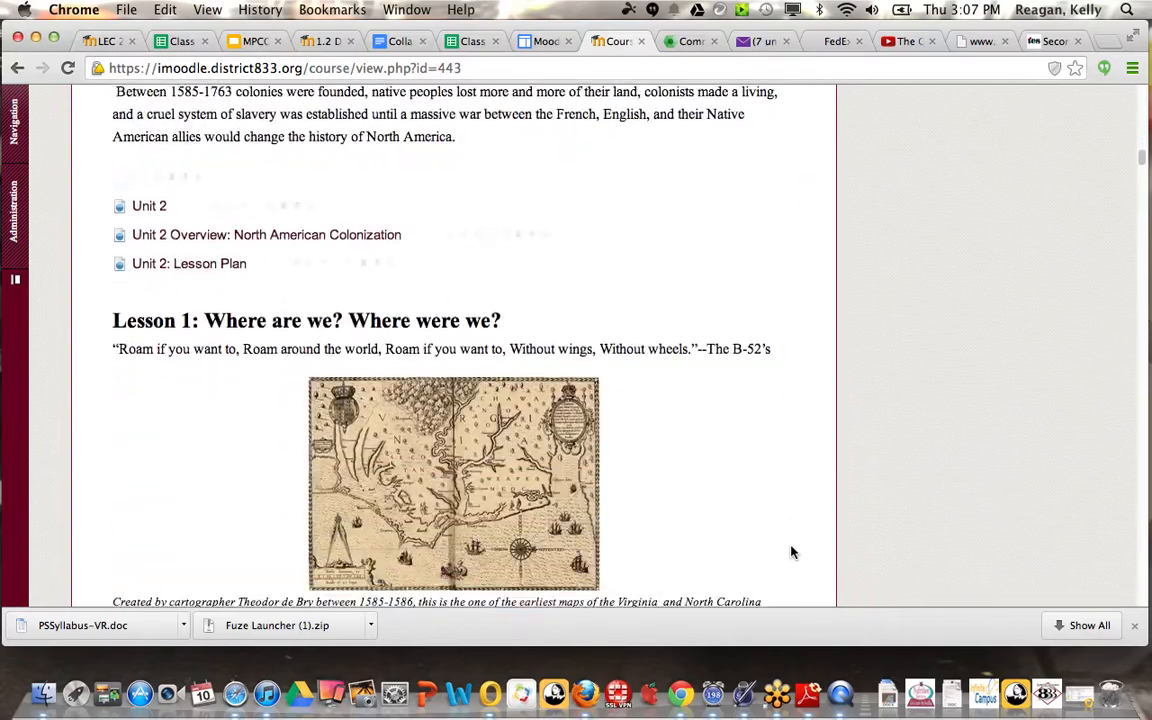
scroll(790, 551, down, 15)
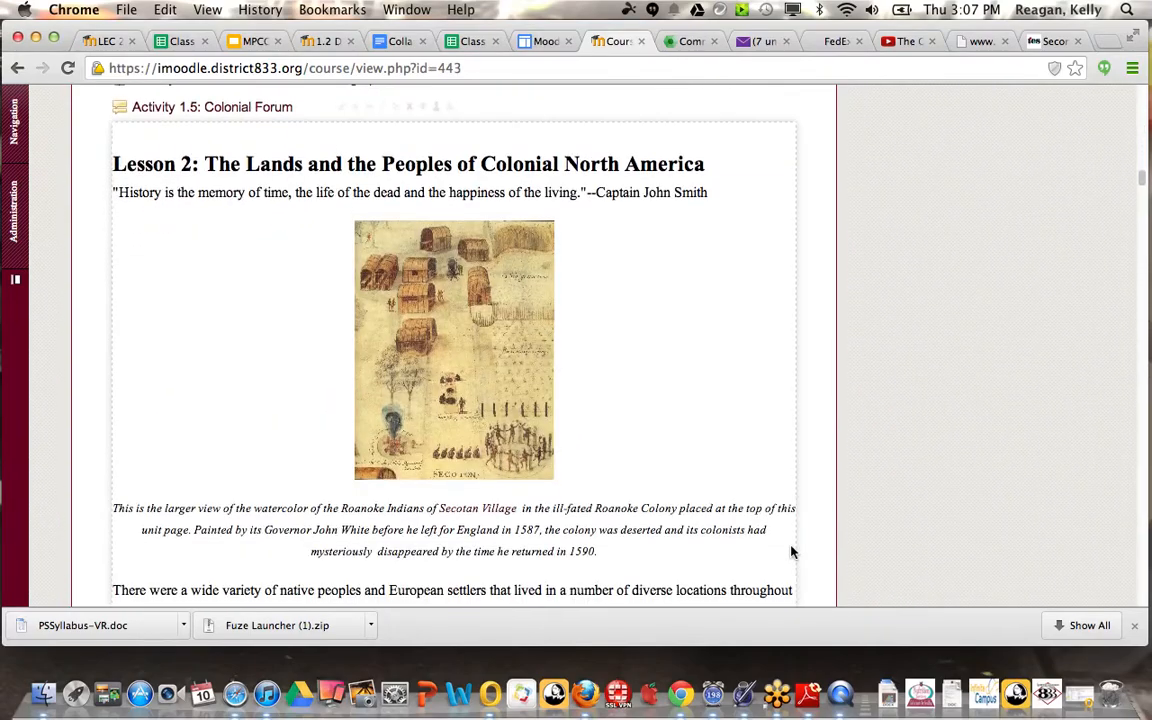
scroll(790, 551, down, 10)
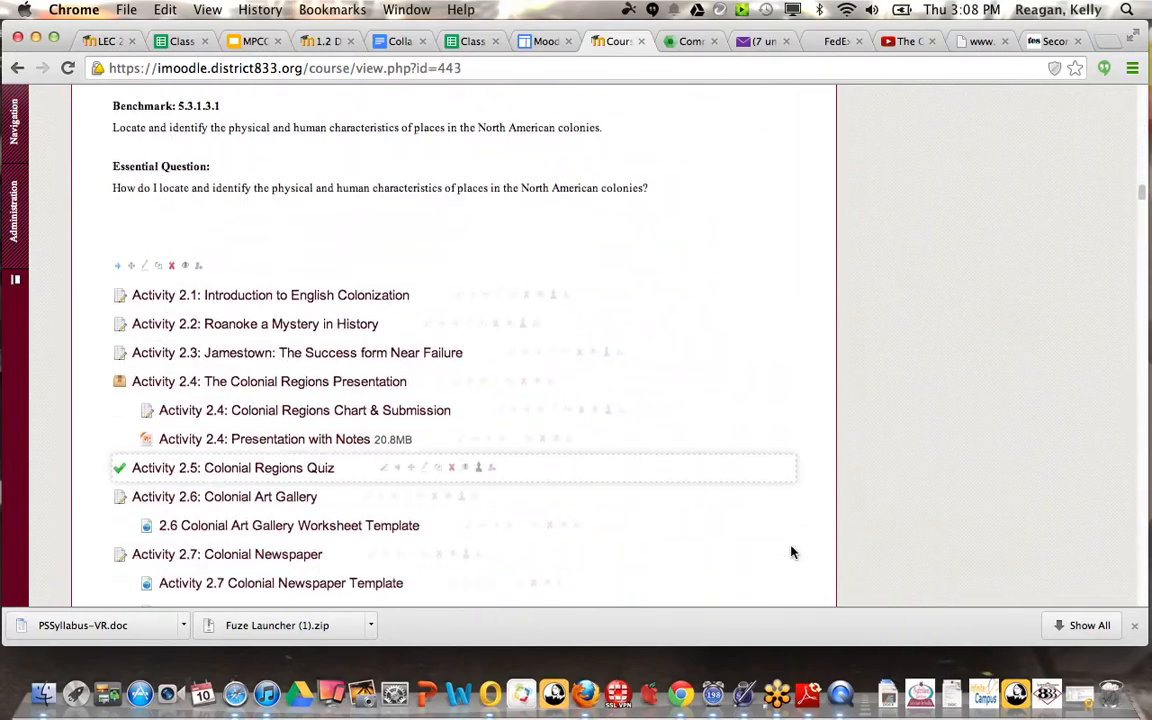
scroll(790, 551, down, 15)
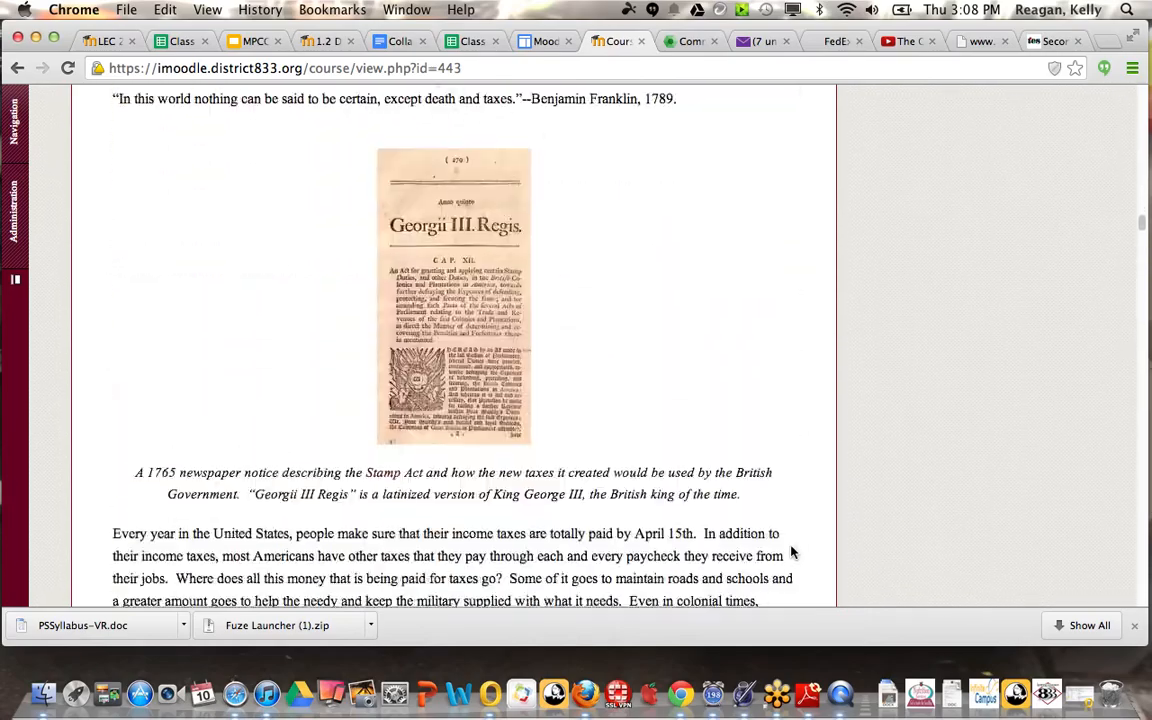
scroll(790, 551, down, 20)
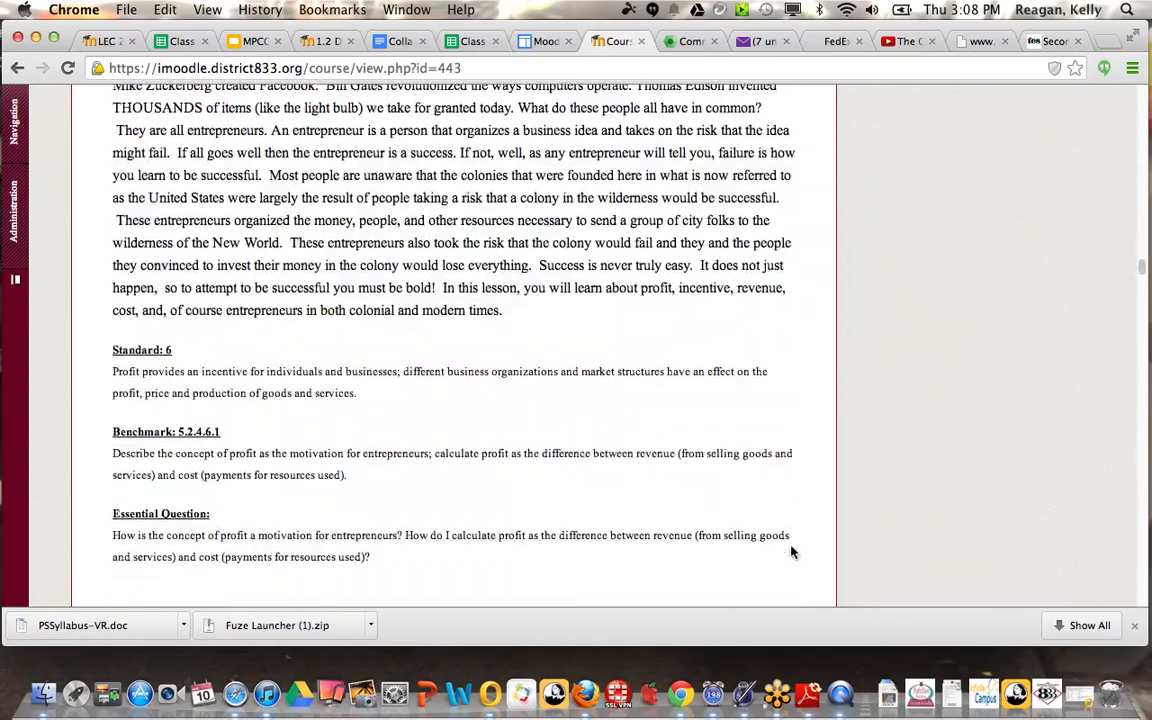
scroll(791, 552, down, 20)
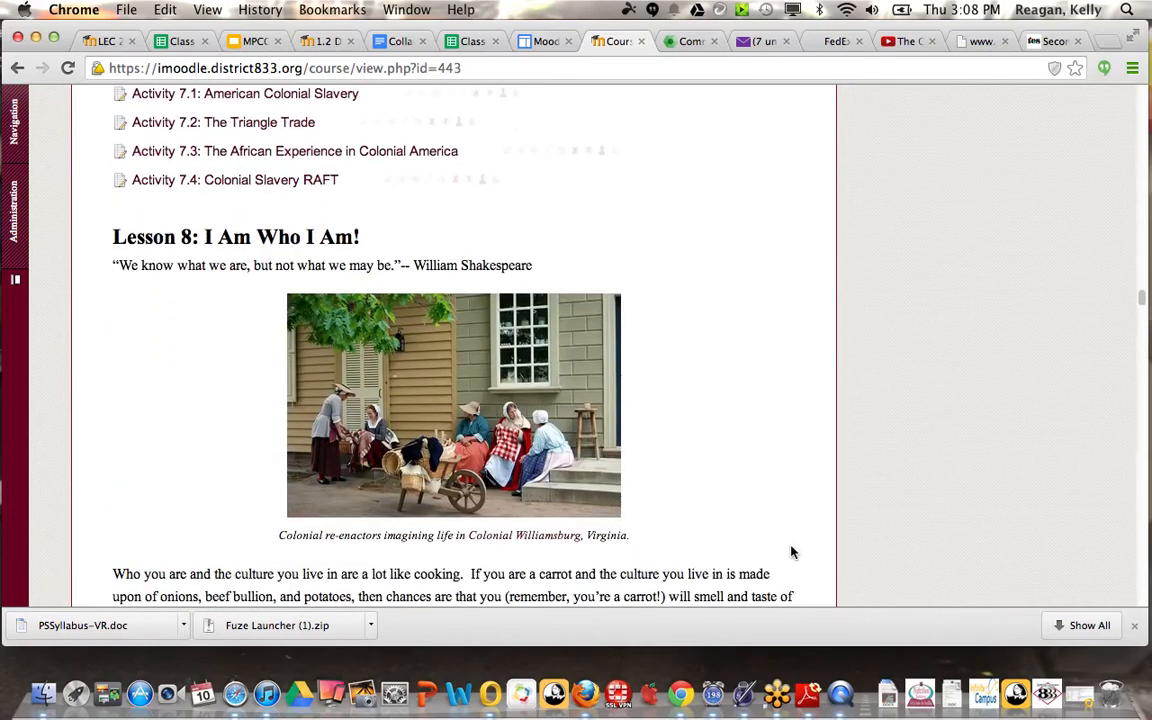
scroll(791, 552, down, 15)
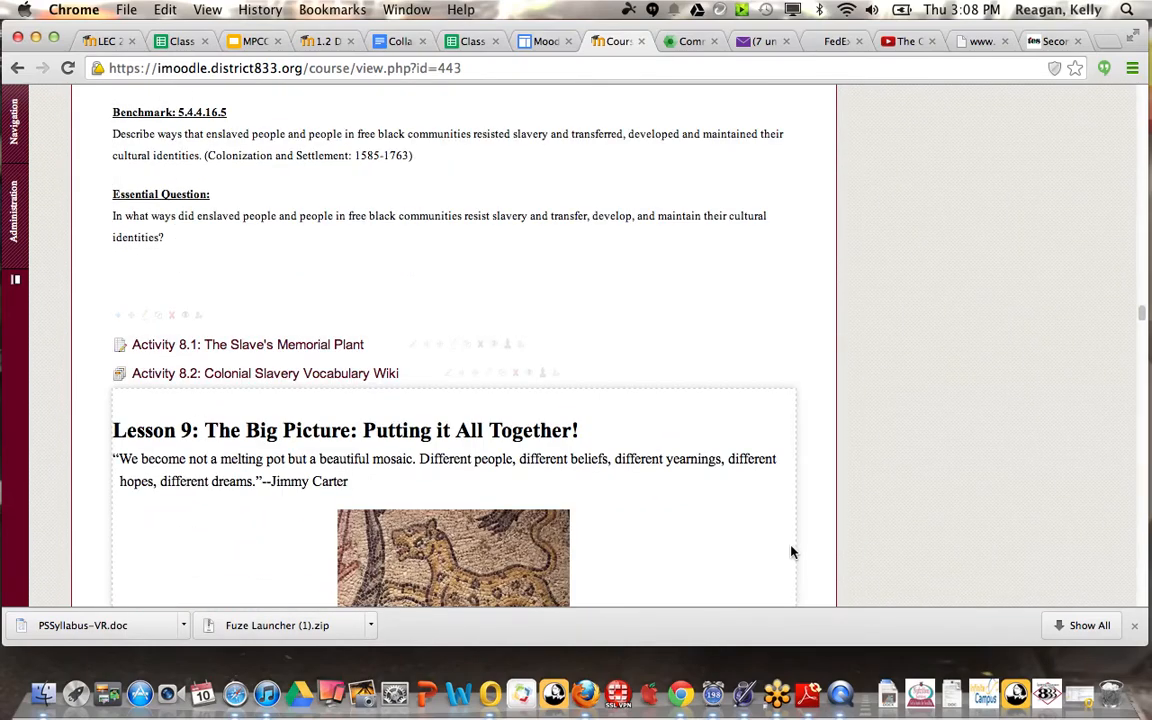
scroll(790, 551, down, 10)
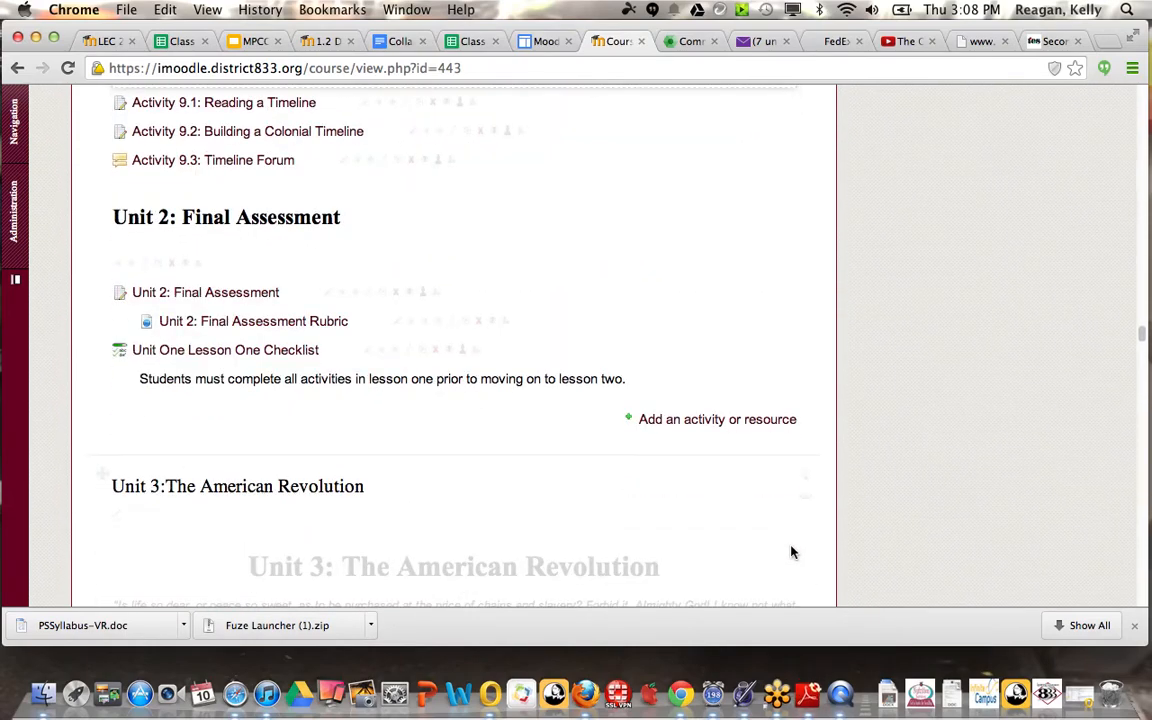
click(211, 352)
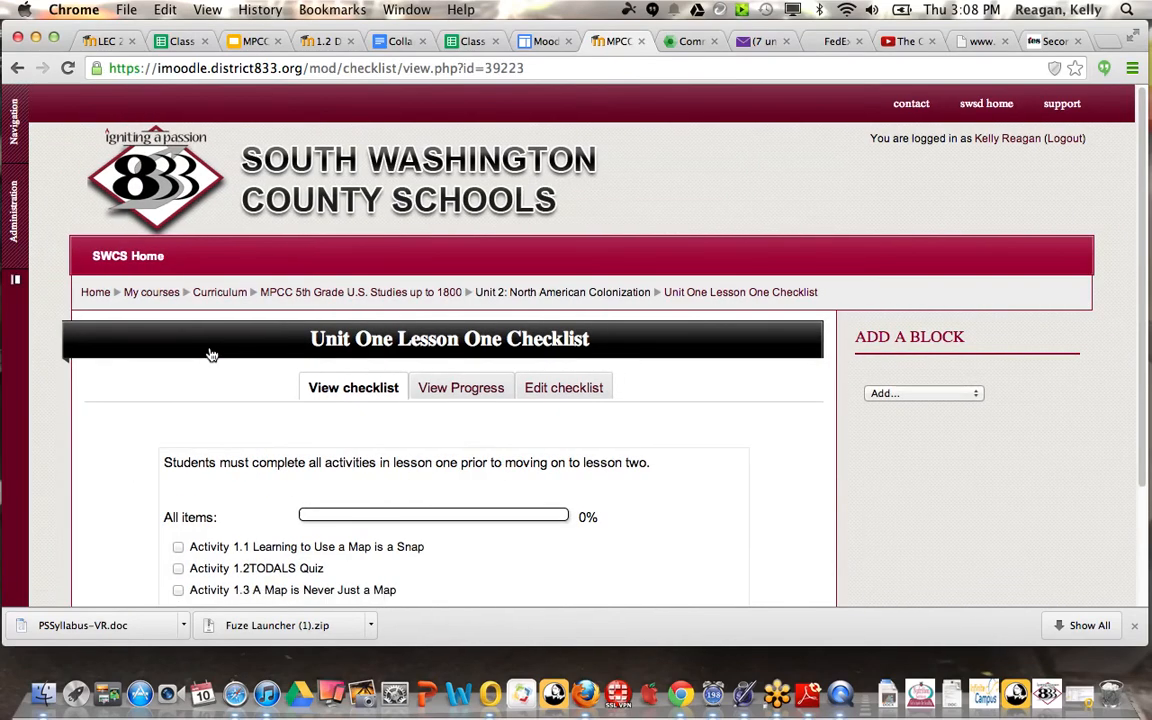
Step: Check off Activity 1.1 Learning to Use a Map is a Snap, Activity 1.2TODALS Quiz and Activity 1.3 A Map is Never Just a Map
scroll(759, 490, down, 3)
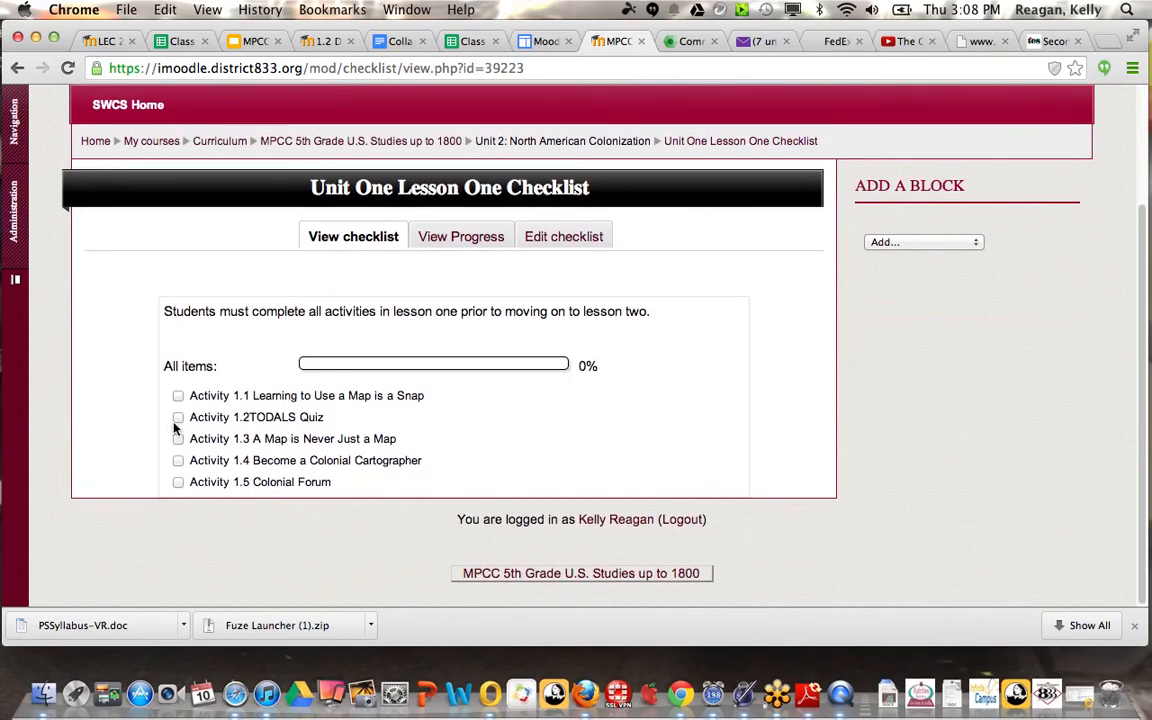
click(179, 397)
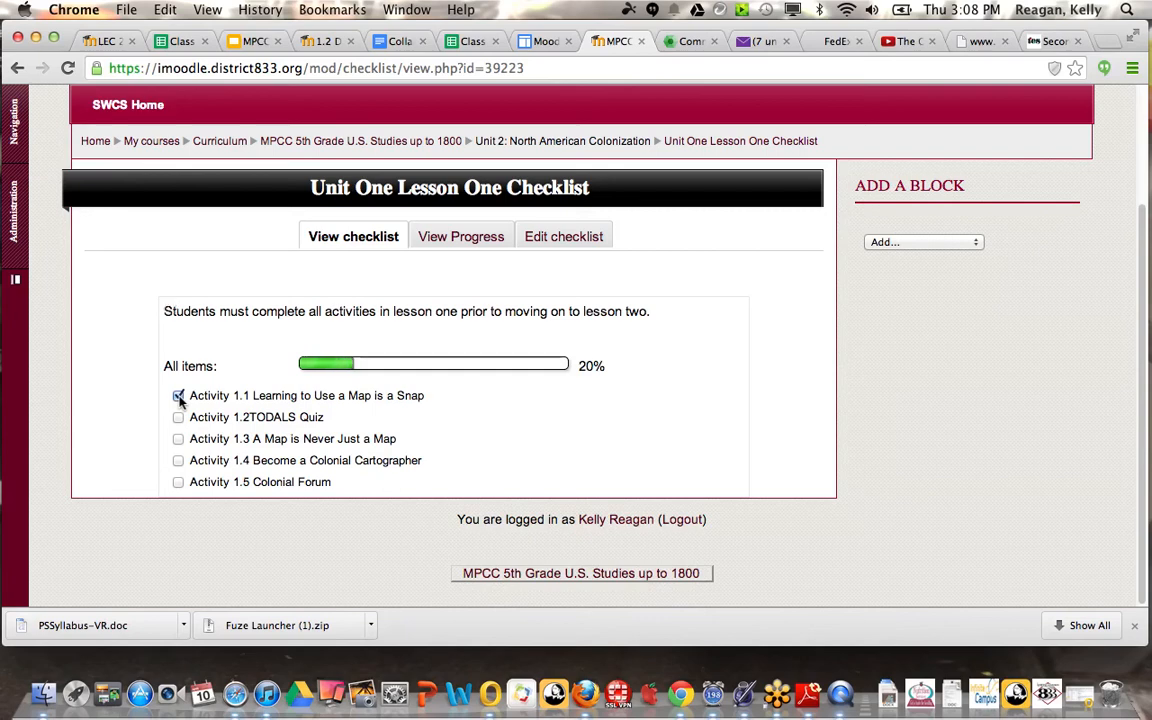
click(179, 418)
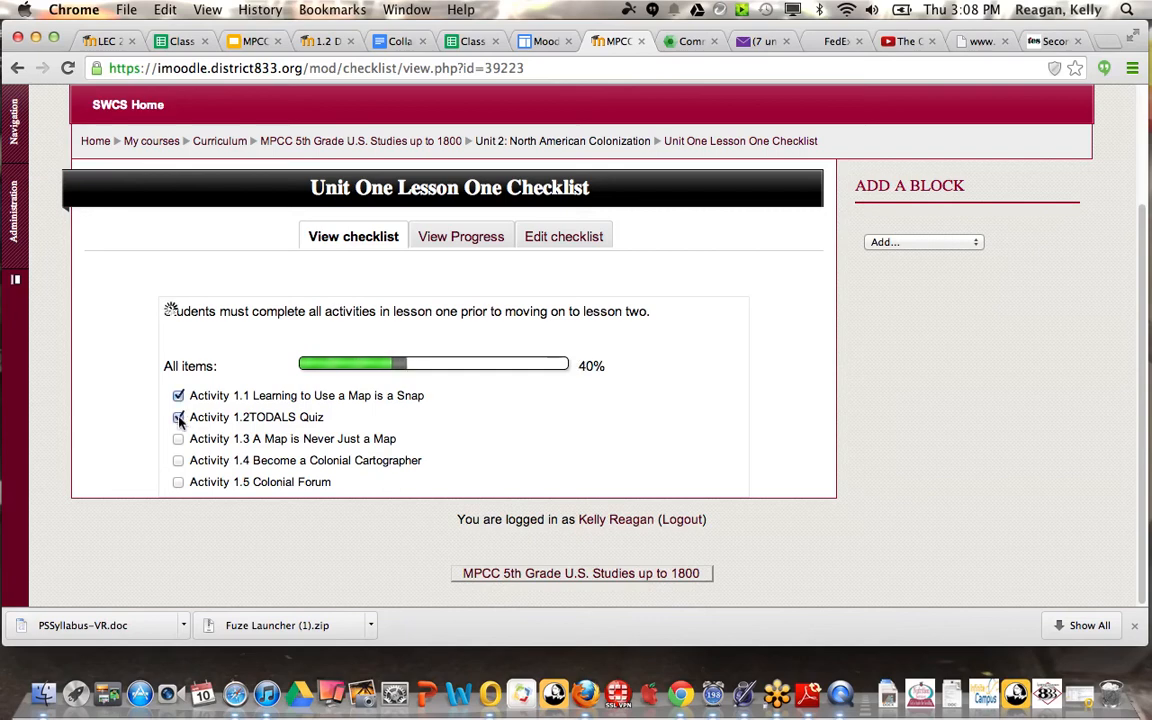
click(178, 440)
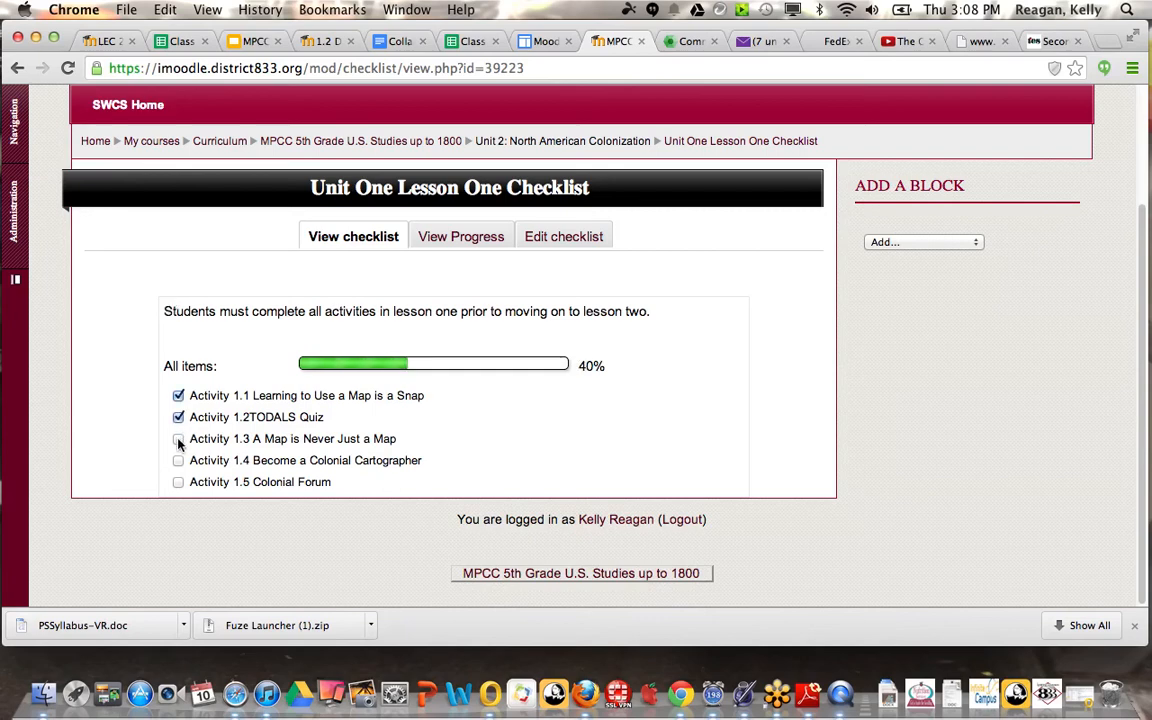